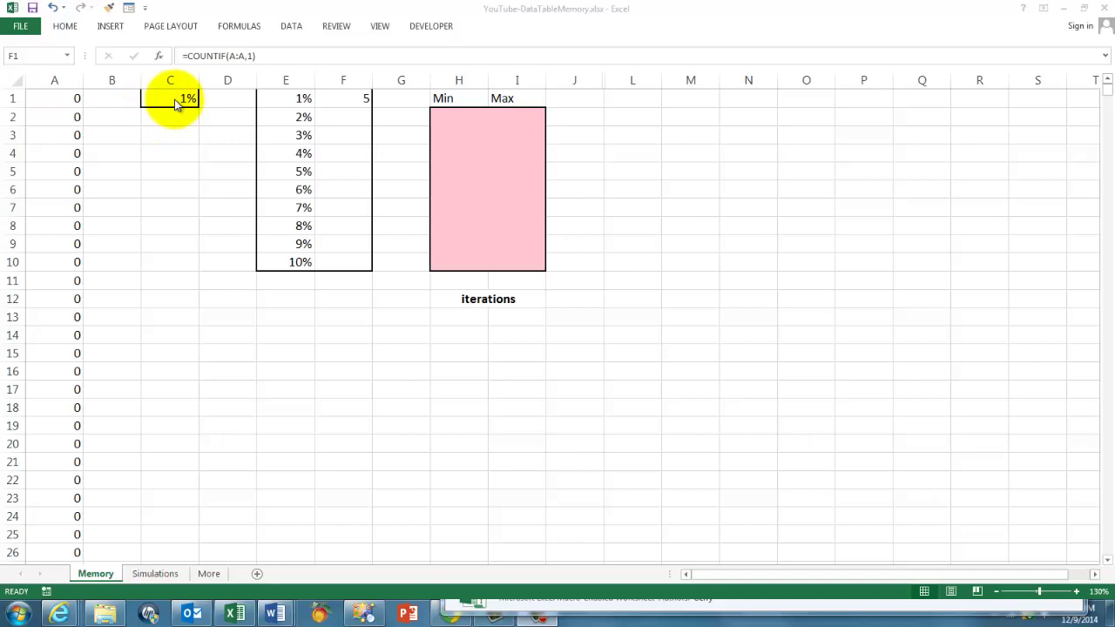
Examine the random 0/1 formula in column A from A1 down to A1000, returning to the first cell
click(49, 97)
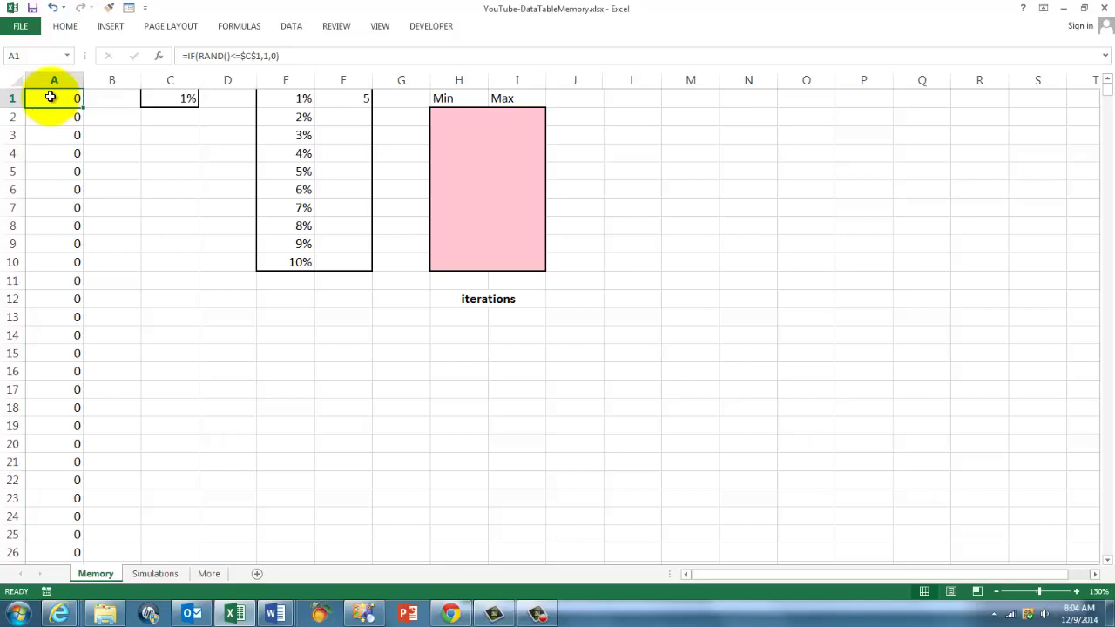
key(ctrl+shift+Down)
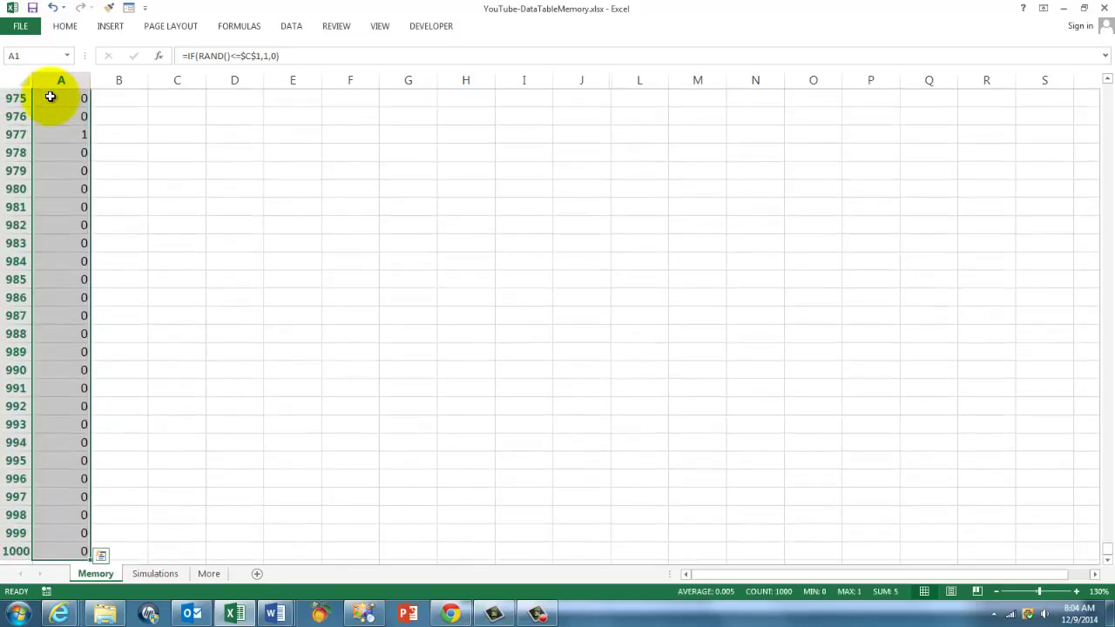
key(ctrl+Home)
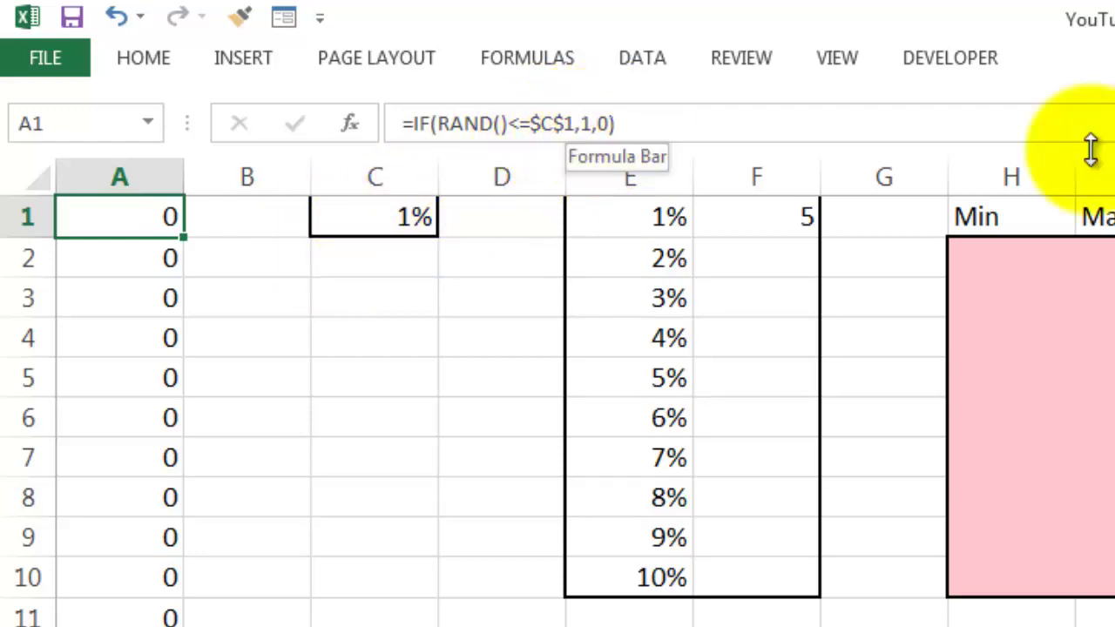
Inspect the COUNTIF formula in F1 and recalculate the sheet several times to watch the count of ones vary
key(F9)
click(757, 217)
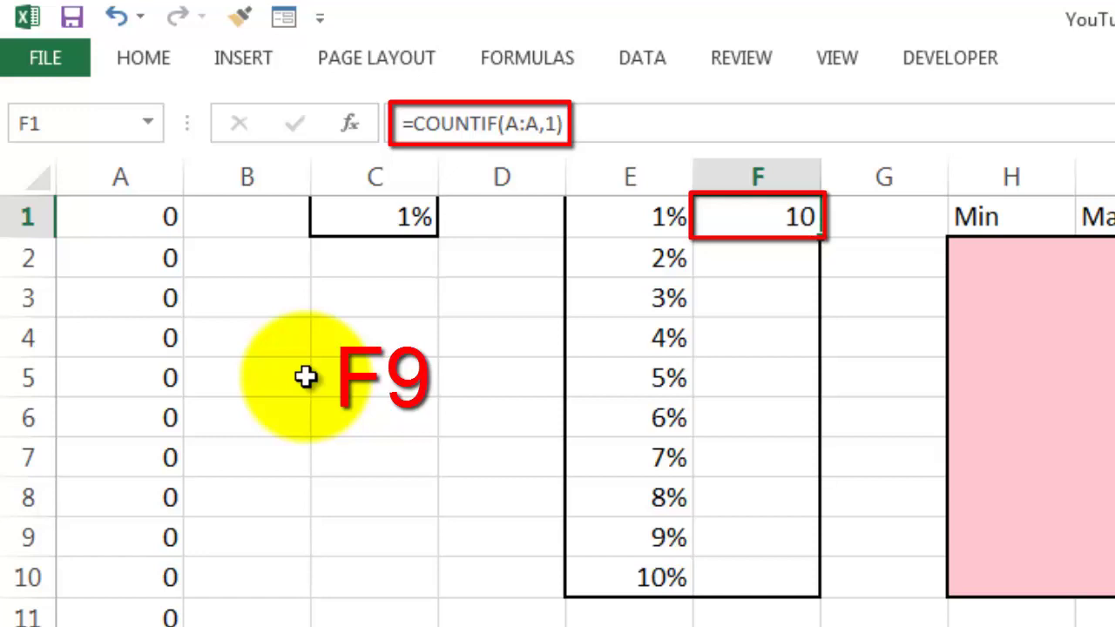
key(F9)
key(F9)
key(F9)
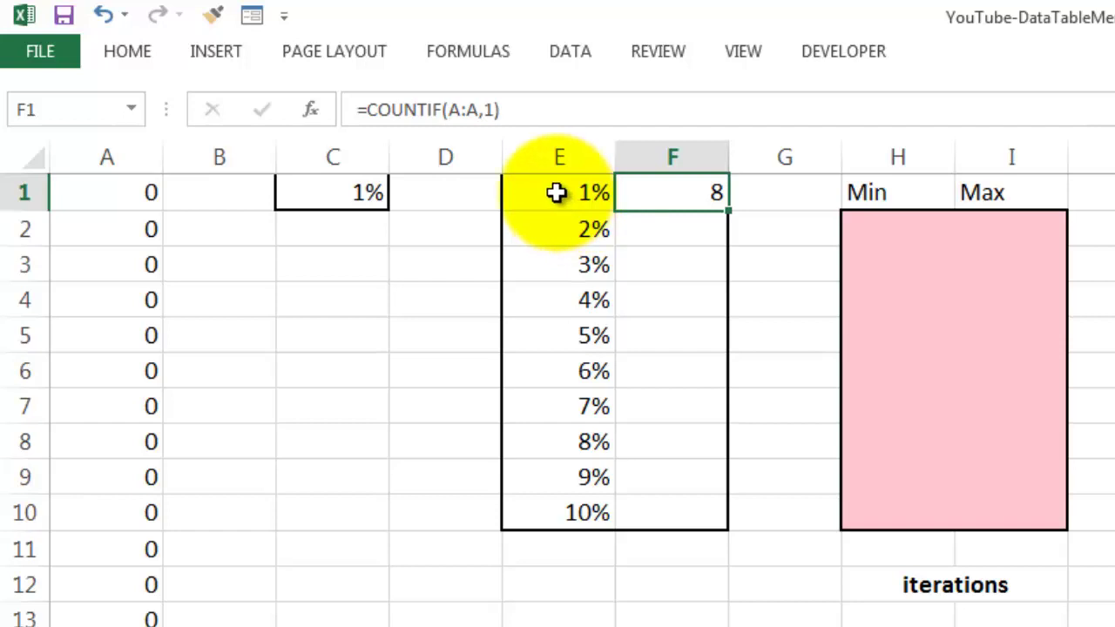
Create a one-variable what-if data table on E1:F10 with C1 as the column input cell
drag(556, 193, 701, 530)
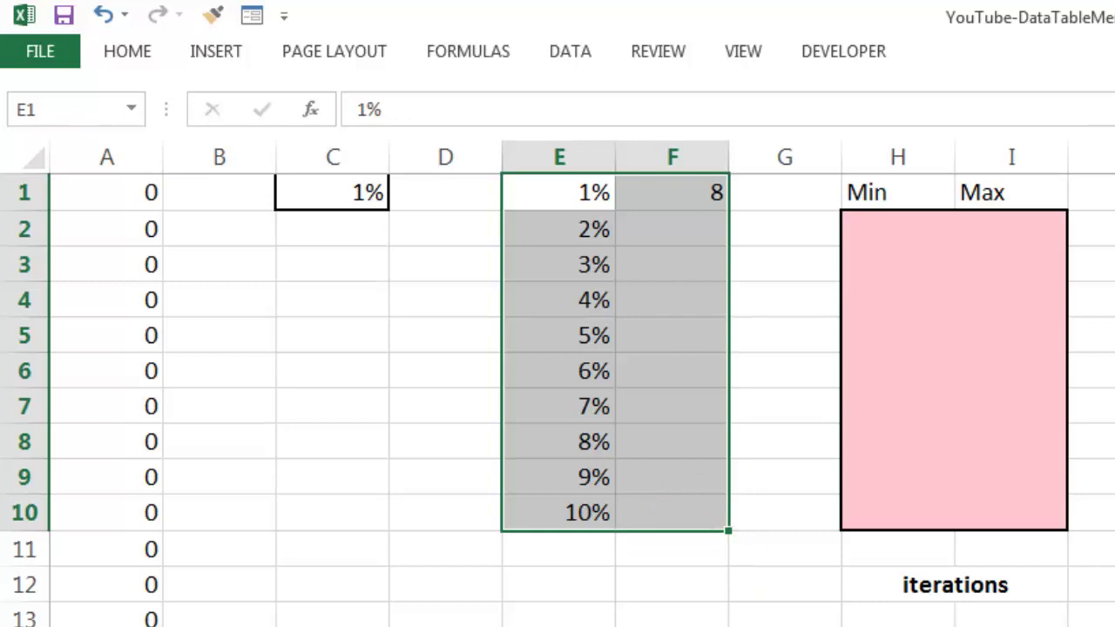
click(574, 52)
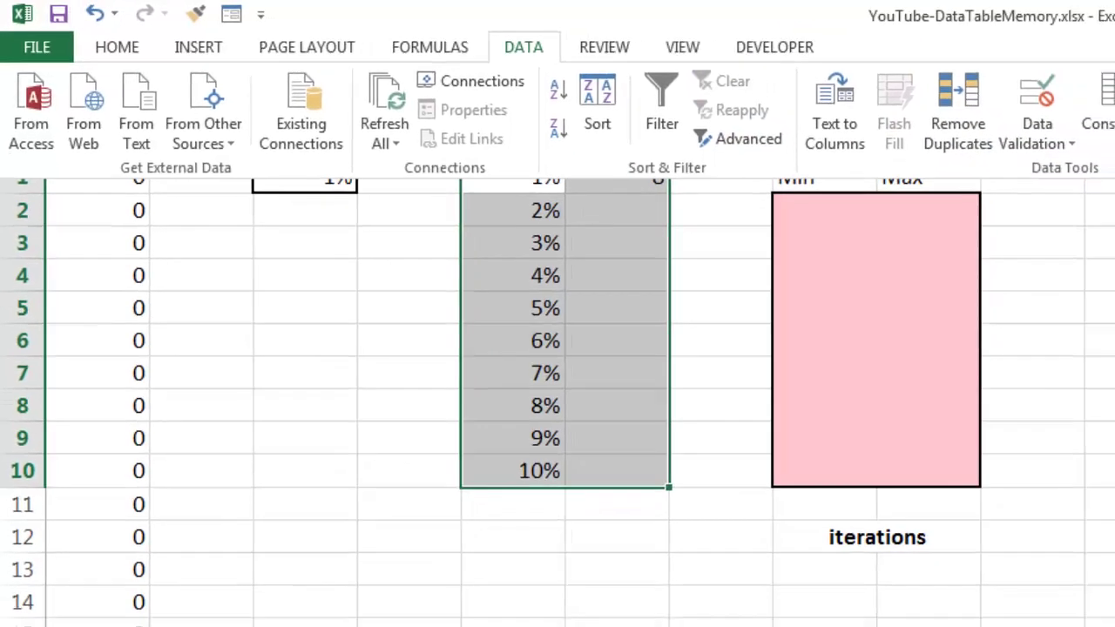
click(1020, 99)
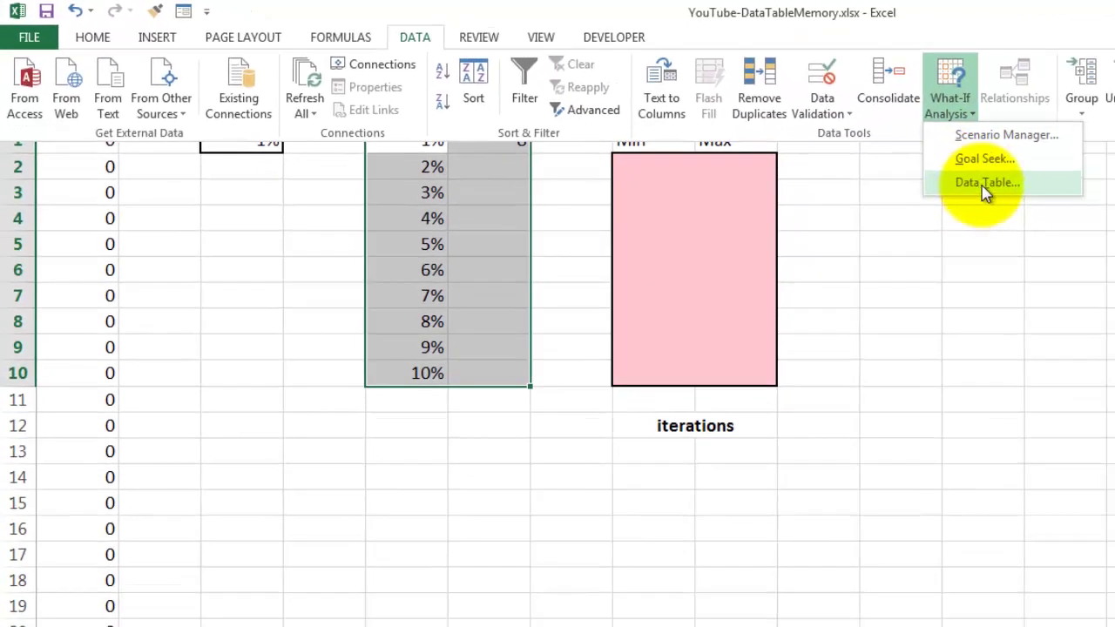
click(984, 182)
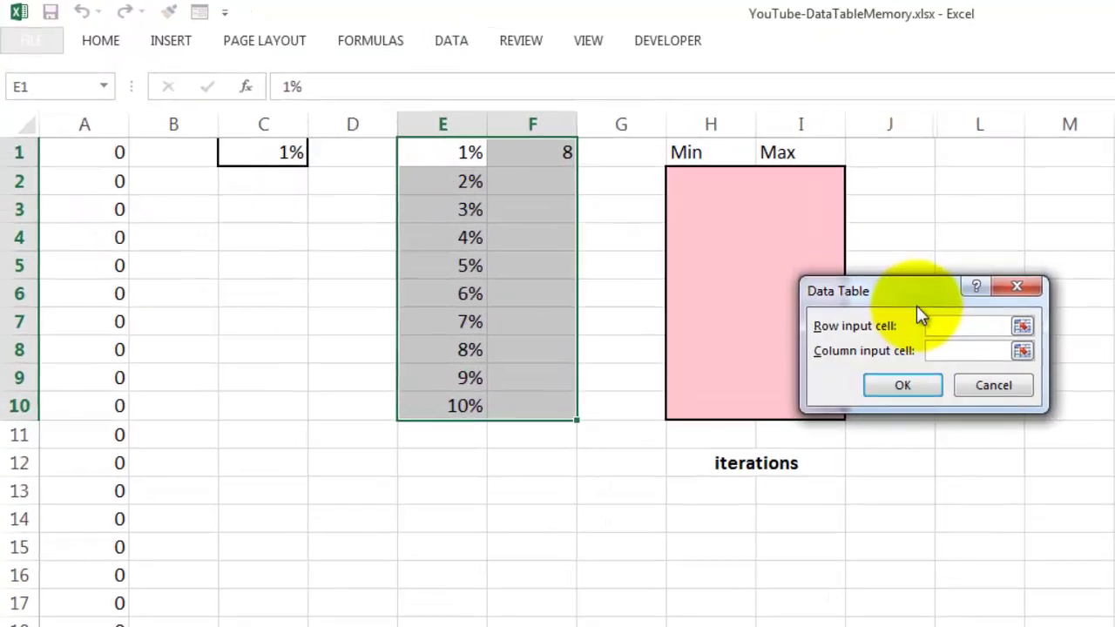
drag(843, 282, 673, 217)
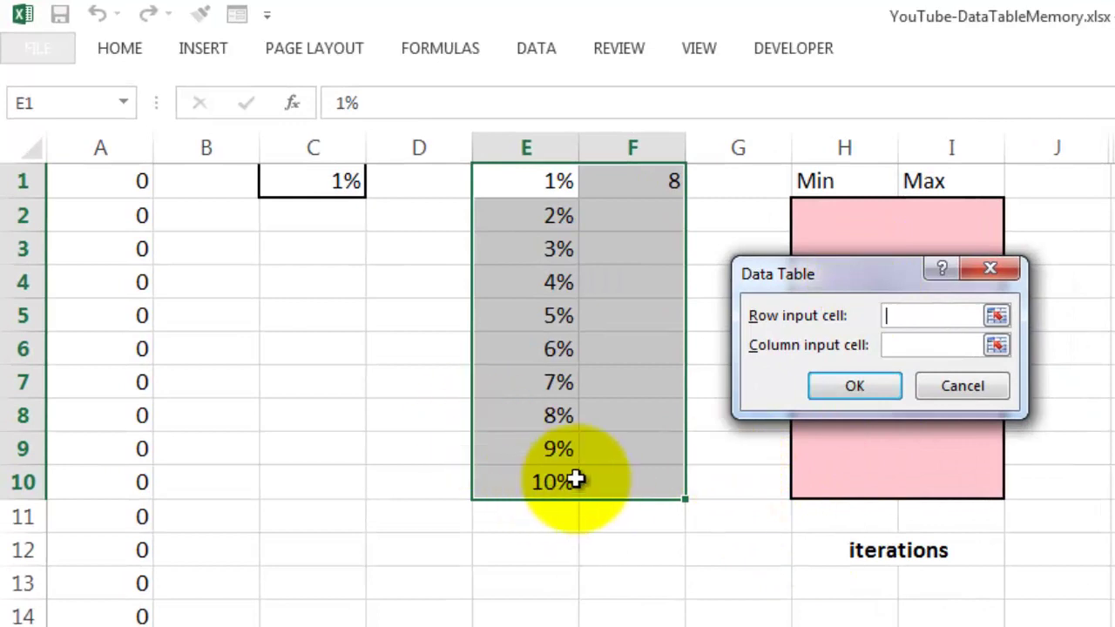
click(910, 349)
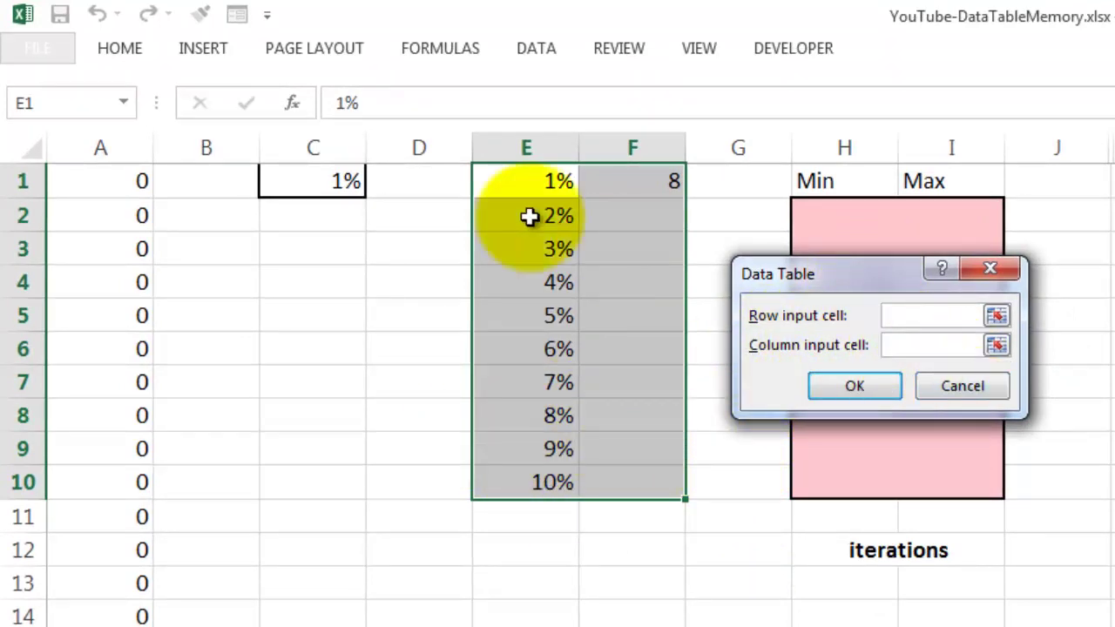
click(305, 185)
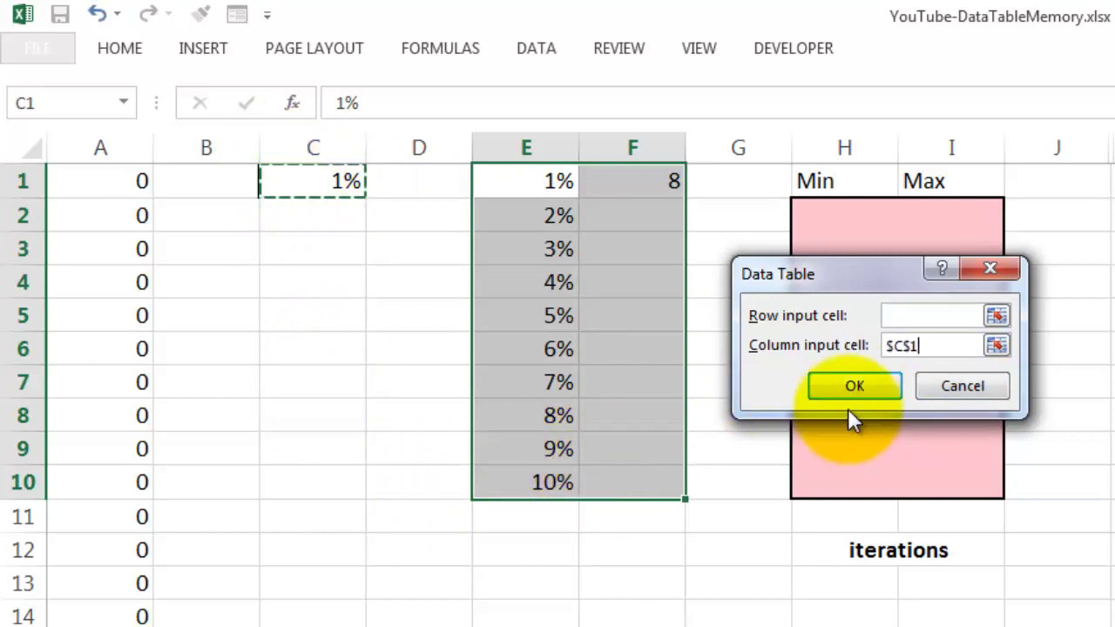
click(867, 383)
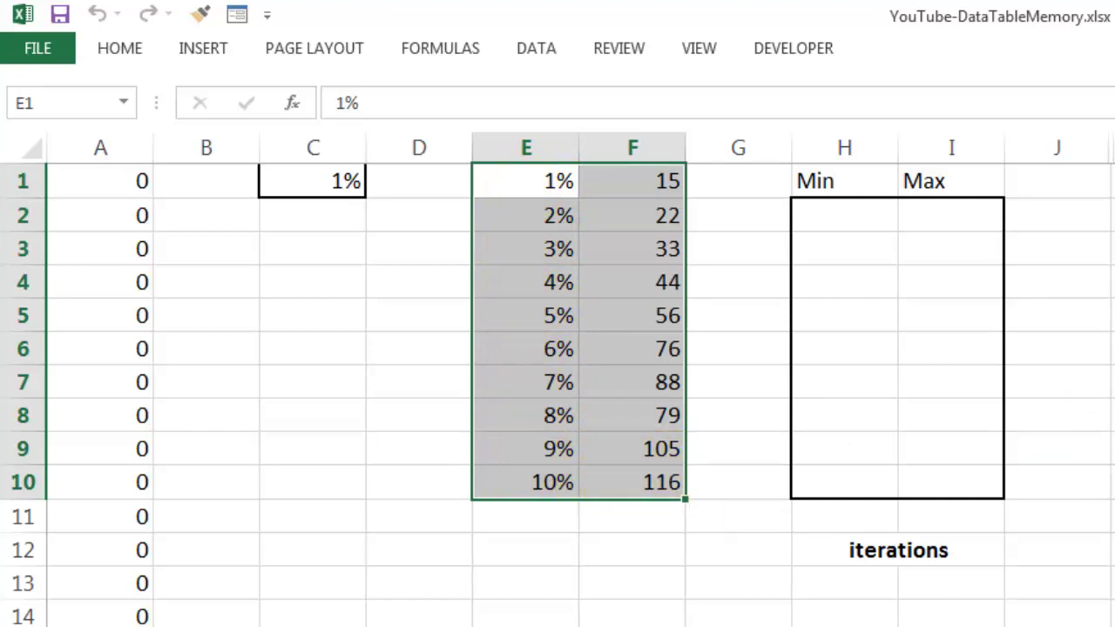
Recalculate the sheet repeatedly to watch the data table results in column F vary for each percentage
key(F9)
key(F9)
key(F9)
key(F9)
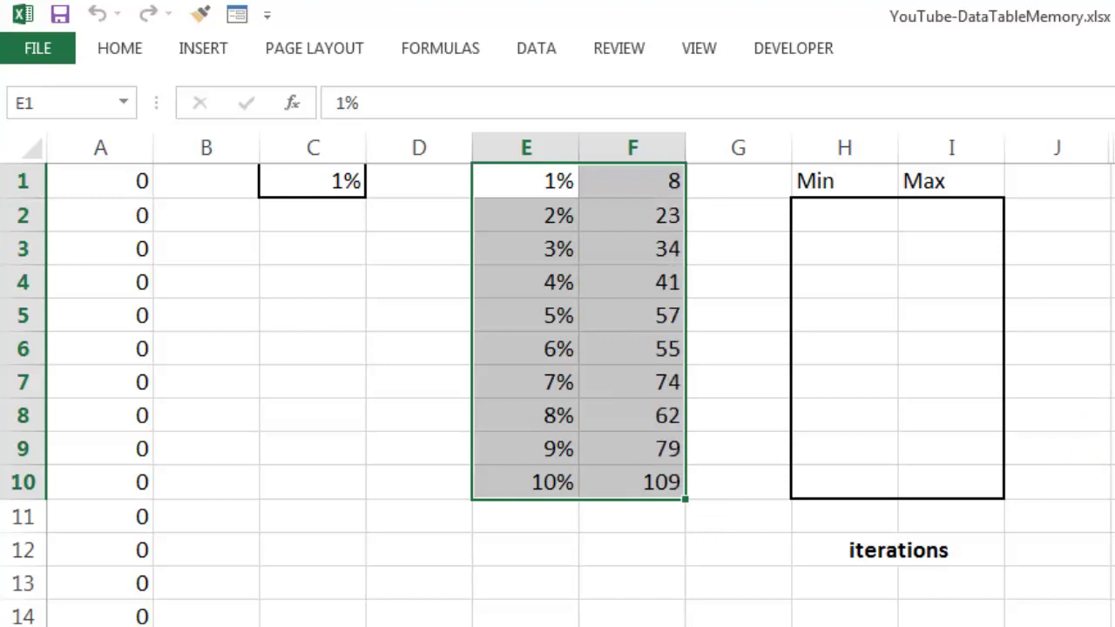
key(F9)
key(F9)
key(F9)
key(F9)
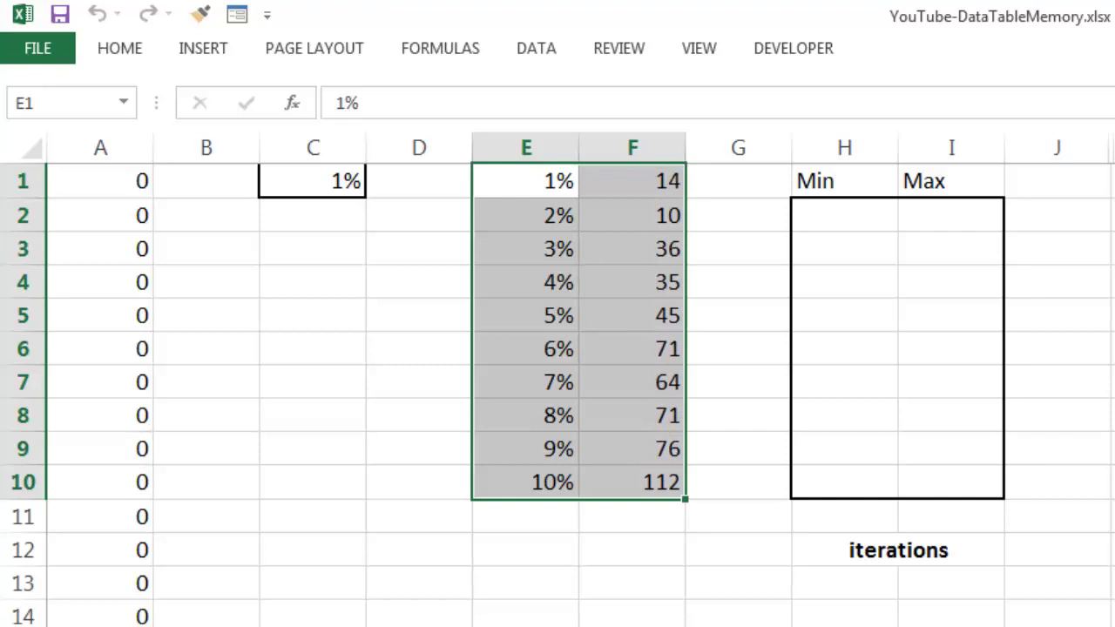
key(F9)
key(F9)
key(F9)
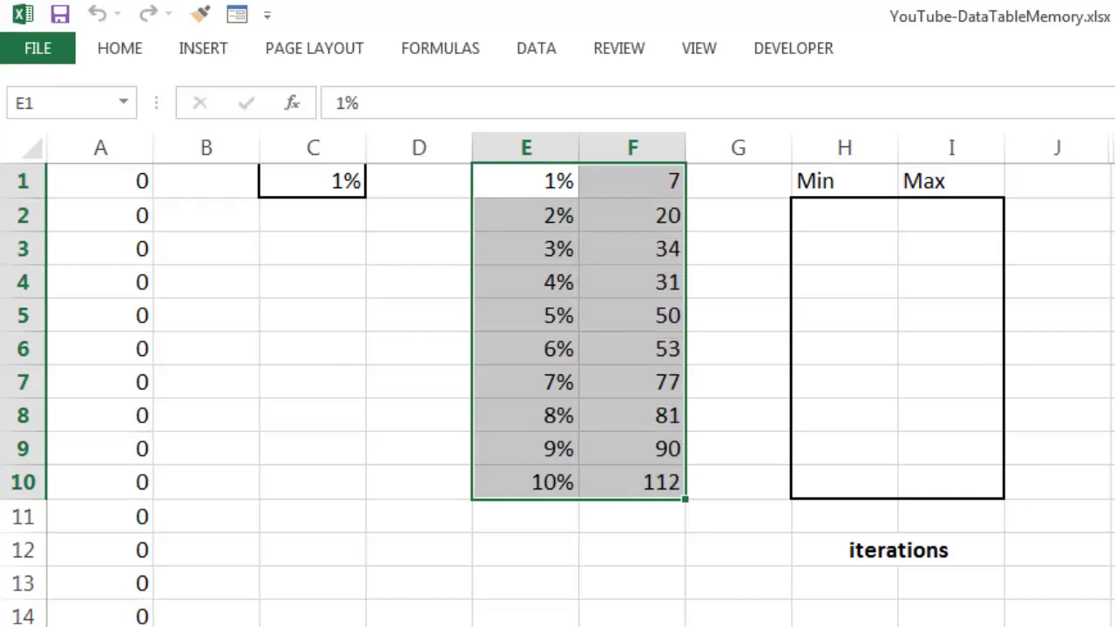
key(F9)
key(F9)
key(F9)
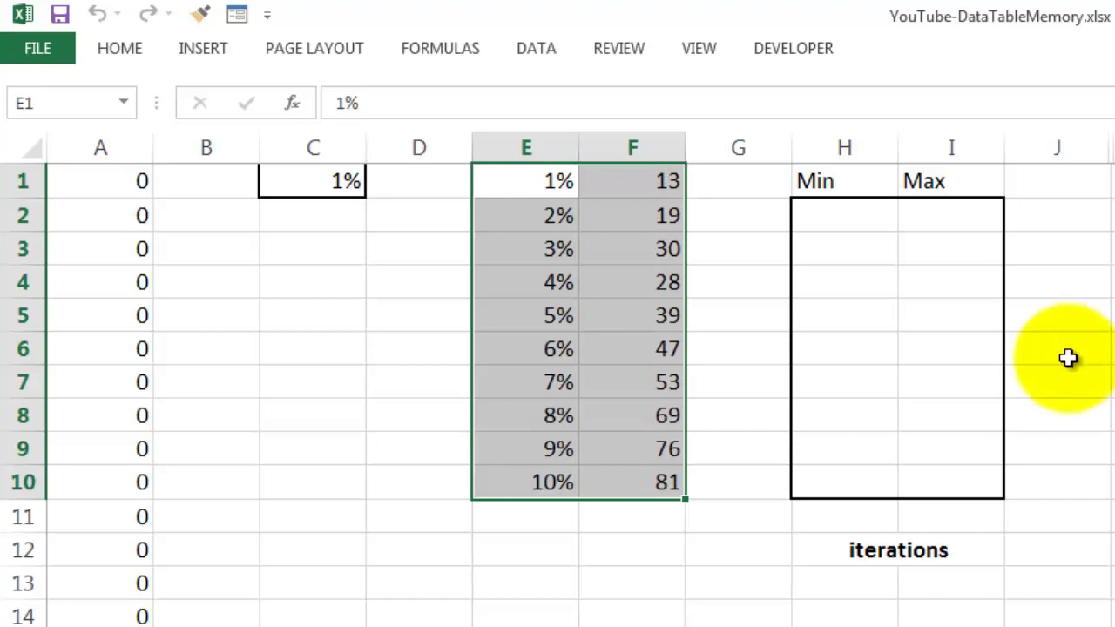
Check the iterative calculation settings in the workbook's formula options and accept them
key(ctrl+v)
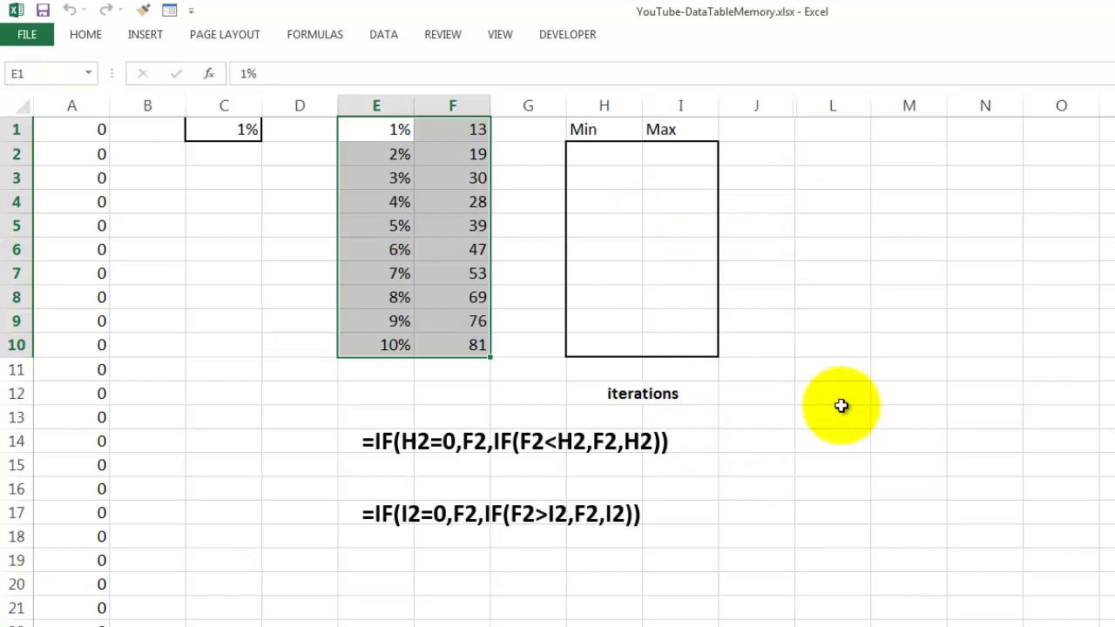
click(27, 35)
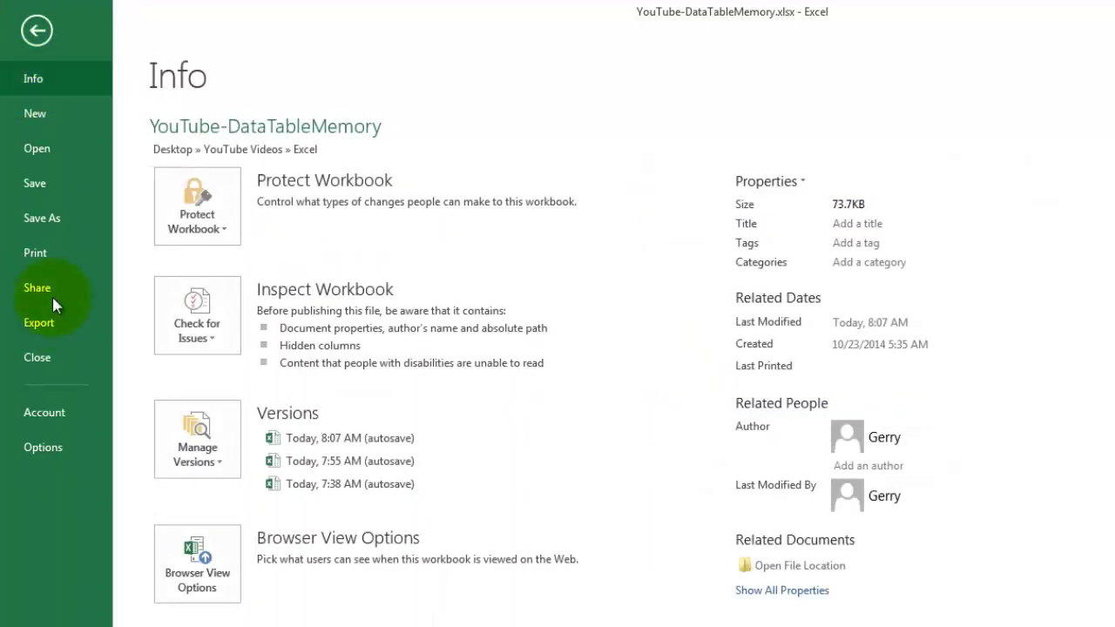
click(43, 447)
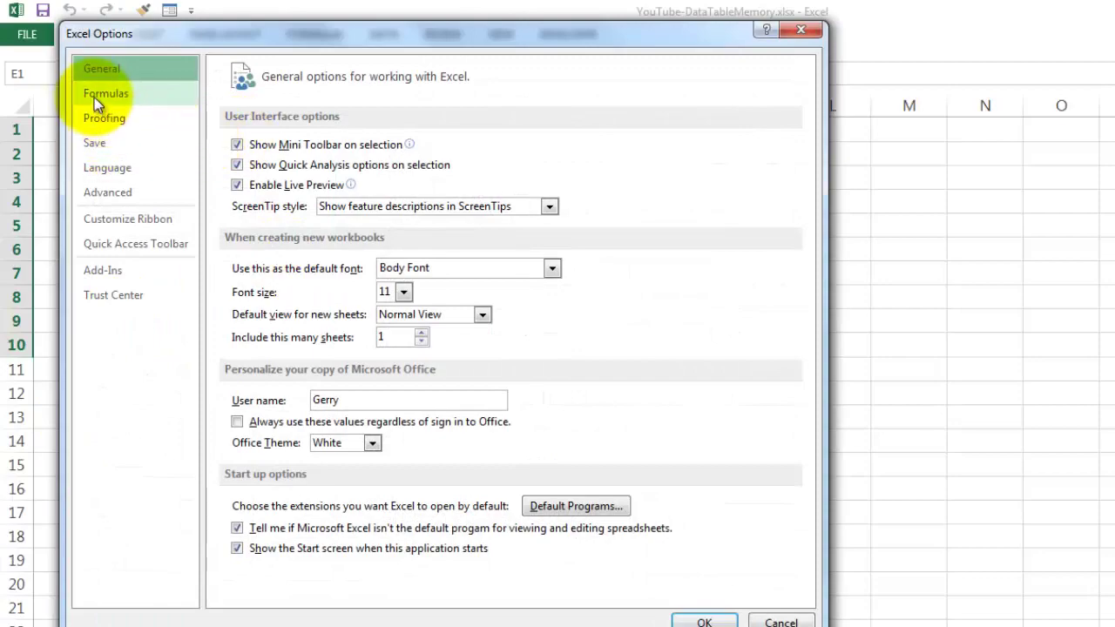
click(95, 94)
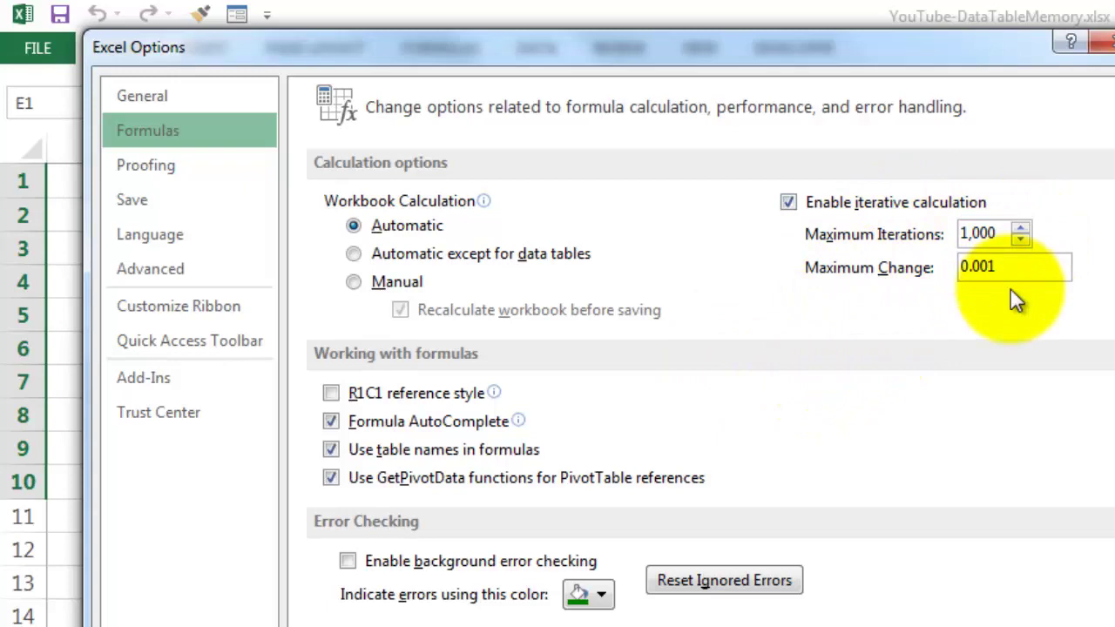
key(Return)
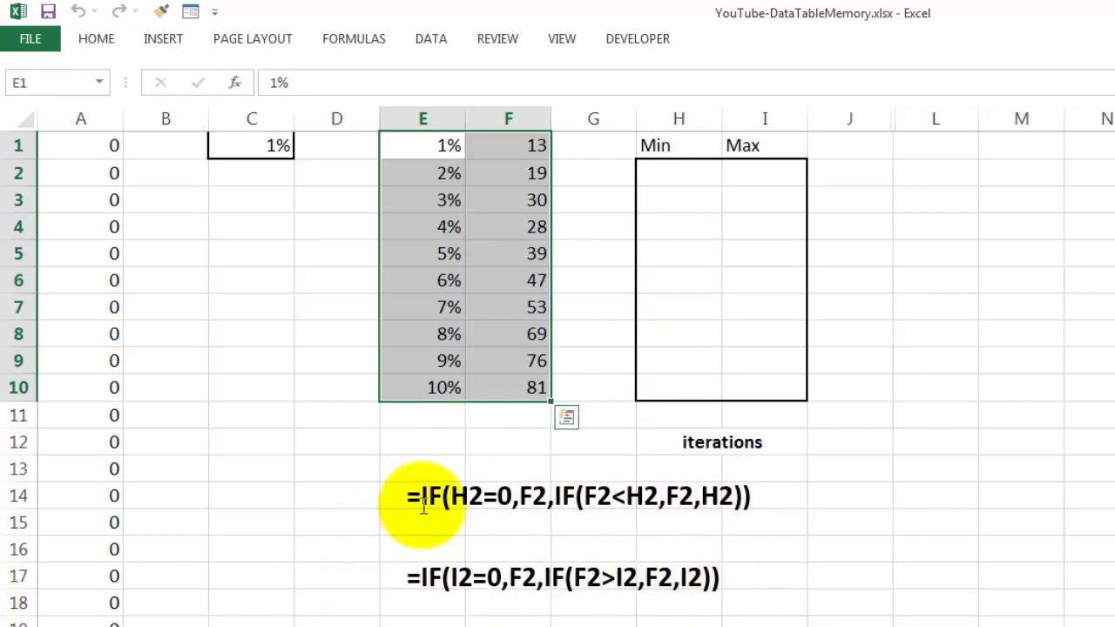
Unhide column K between columns J and L to reveal the stored formula text
key(Escape)
drag(871, 115, 905, 125)
right_click(905, 125)
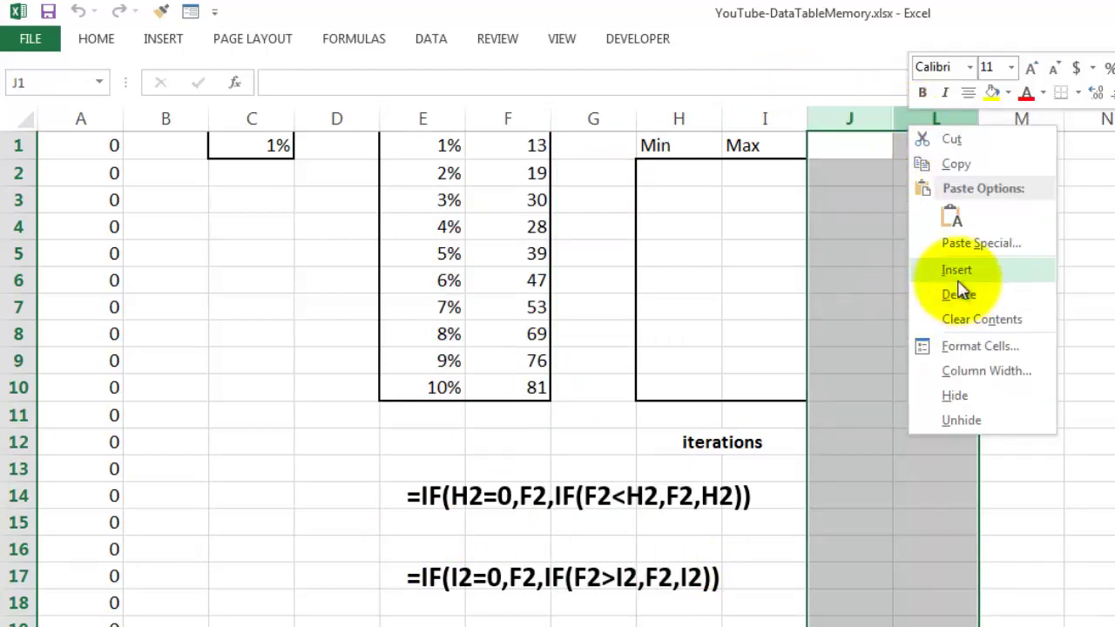
click(963, 421)
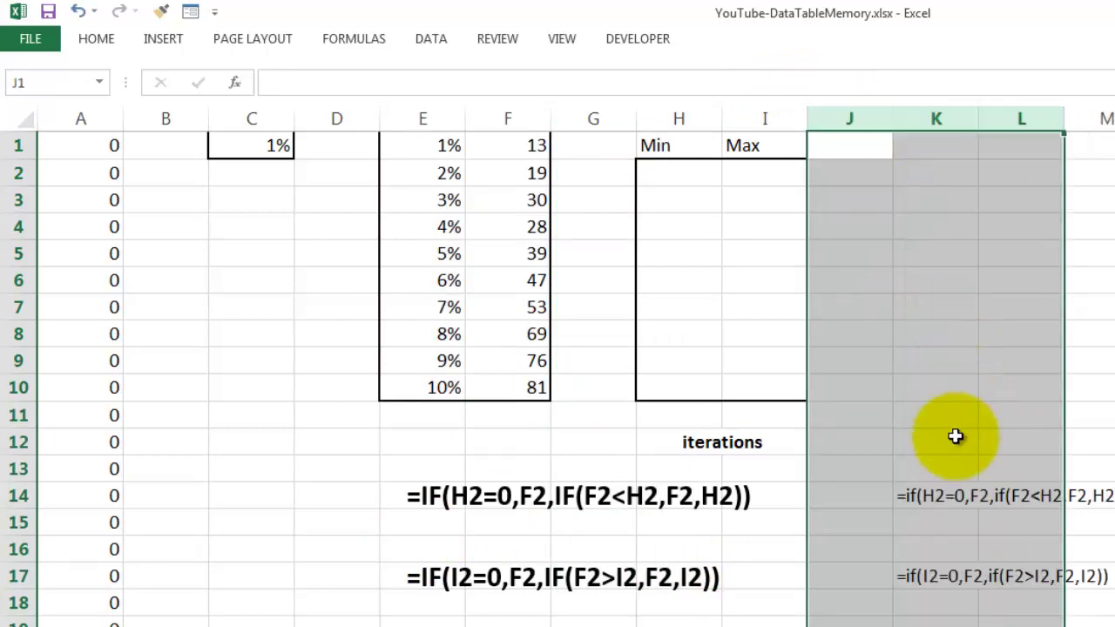
Copy the minimum formula text from K14 and fill H2:H10 with =IF(H2=0,F2,IF(F2<H2,F2,H2))
click(921, 493)
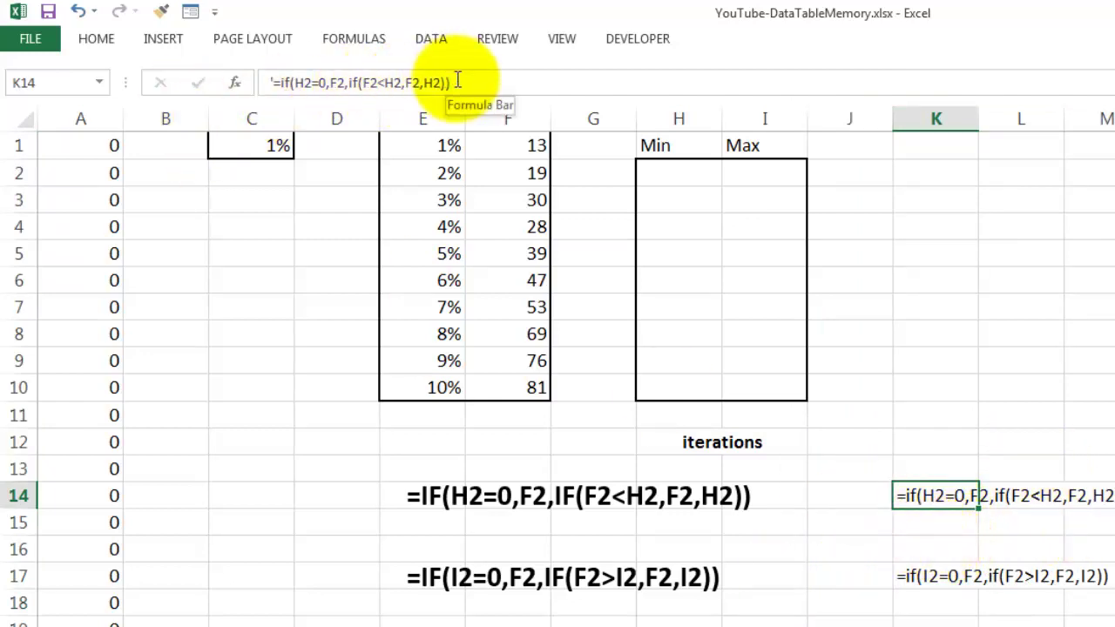
drag(458, 81, 275, 88)
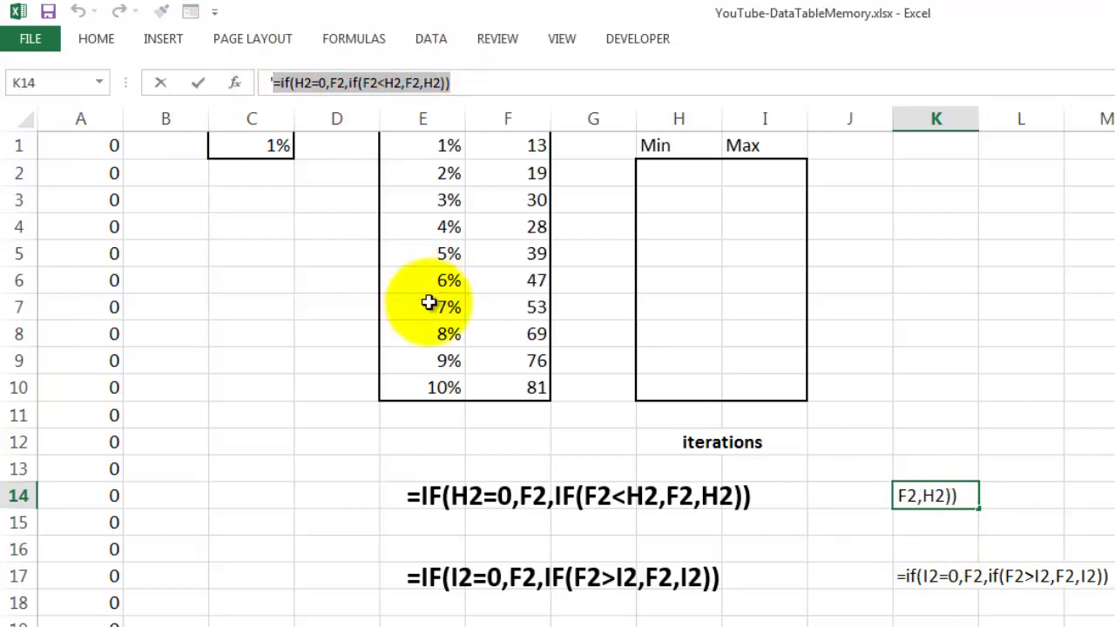
key(Escape)
drag(668, 174, 668, 381)
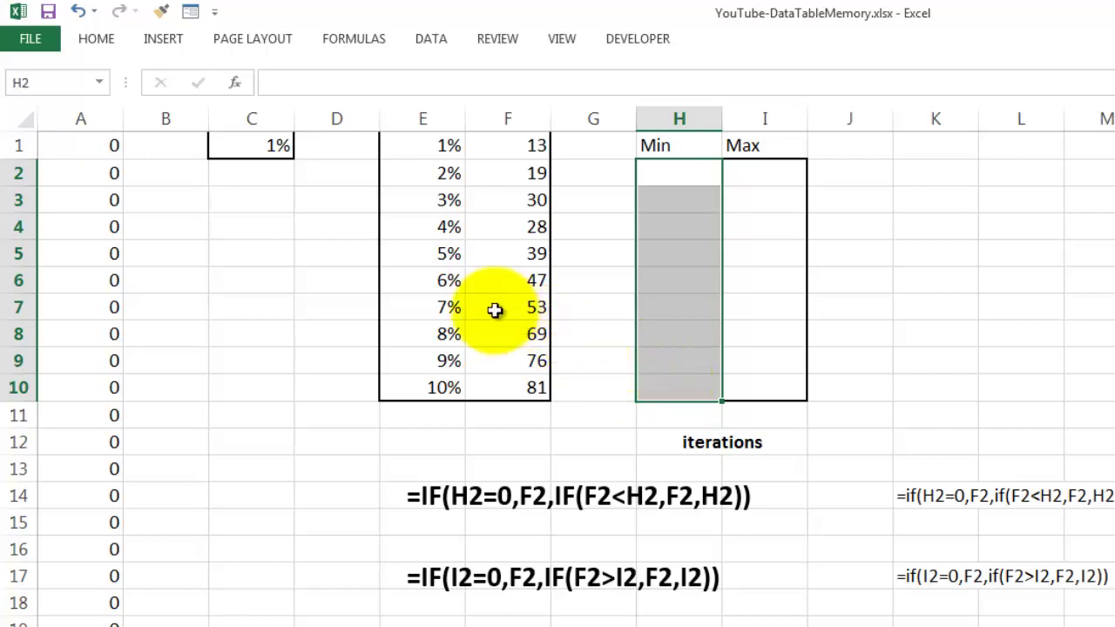
click(310, 84)
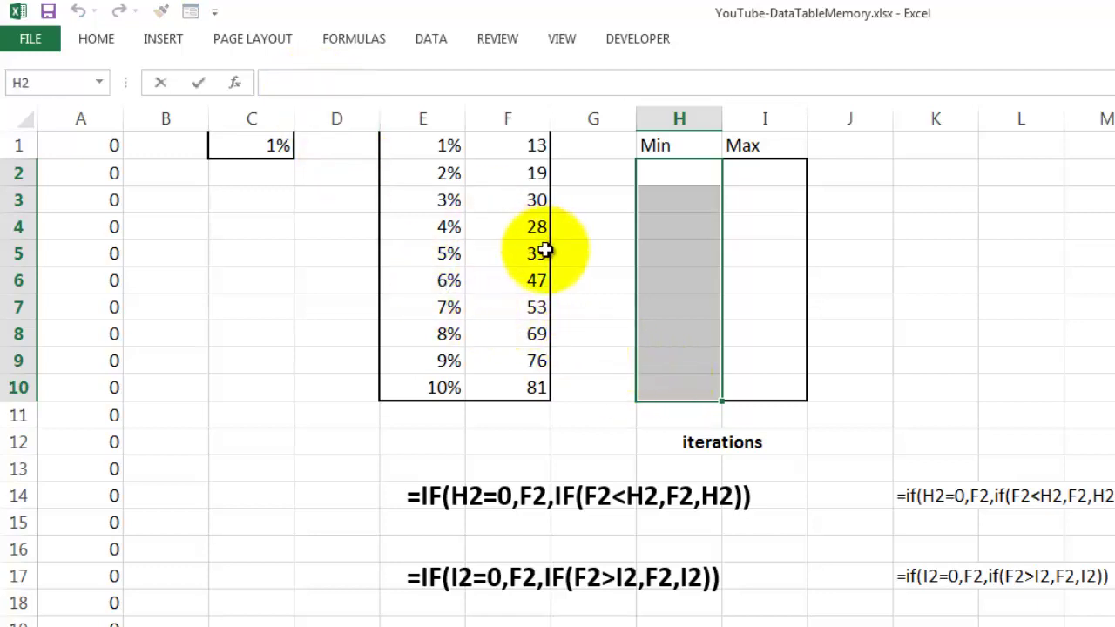
key(ctrl+v)
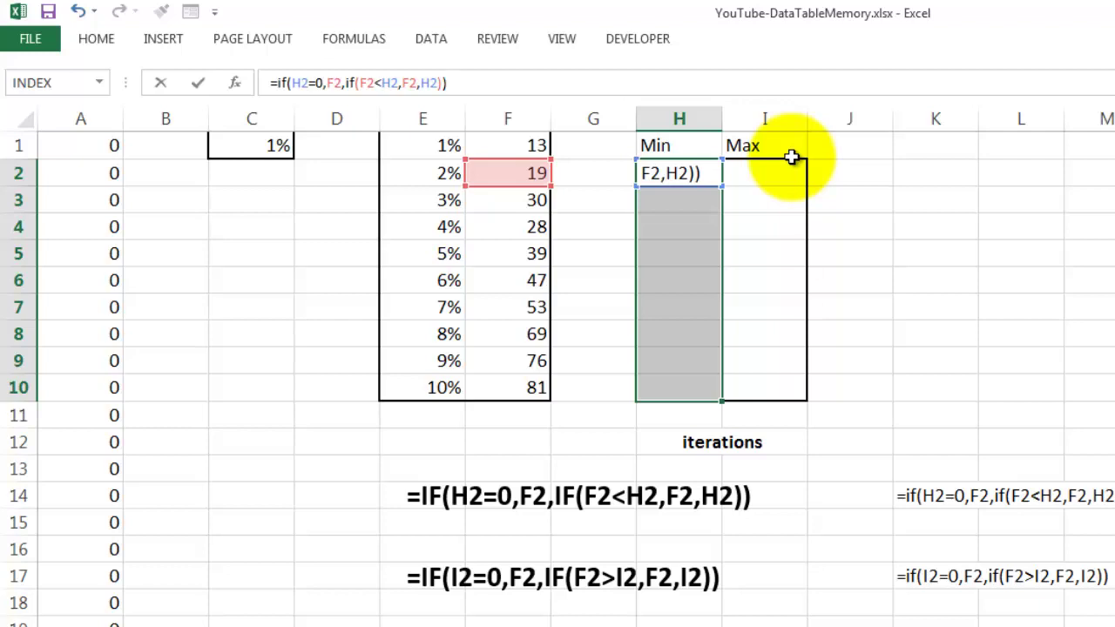
key(ctrl+Return)
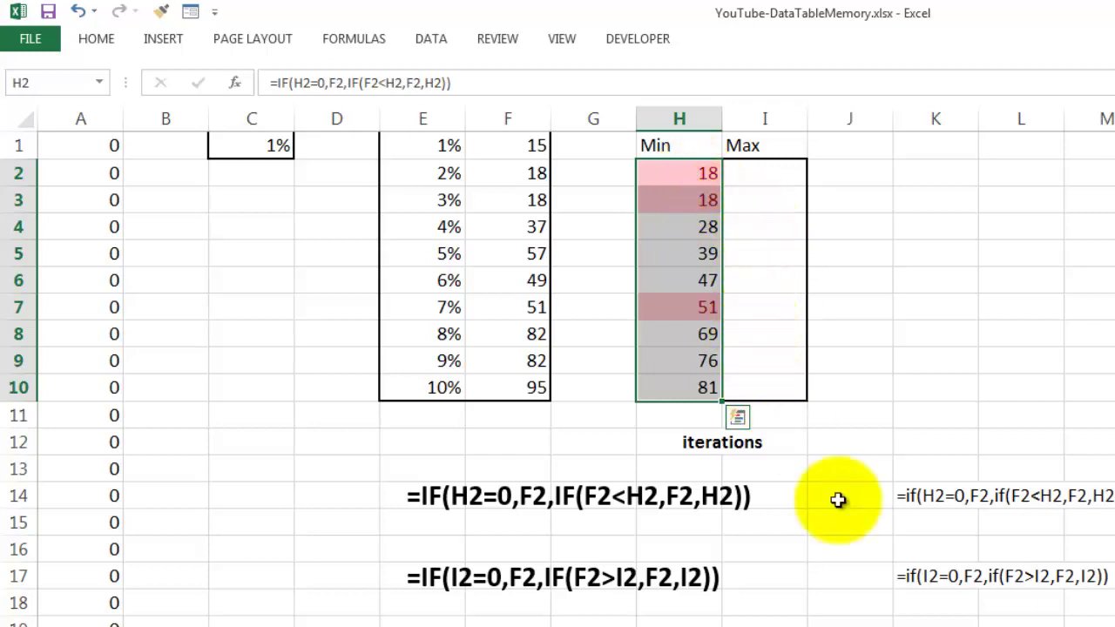
Copy the maximum formula text from K17 and fill I2:I10 with =IF(I2=0,F2,IF(F2>I2,F2,I2))
click(908, 575)
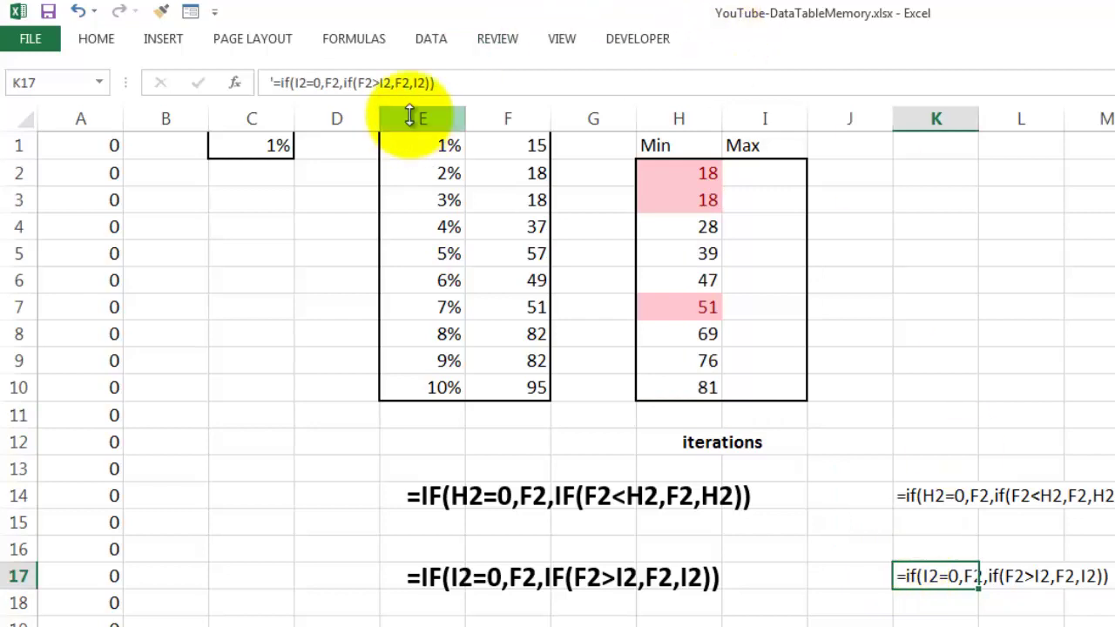
drag(452, 82, 287, 83)
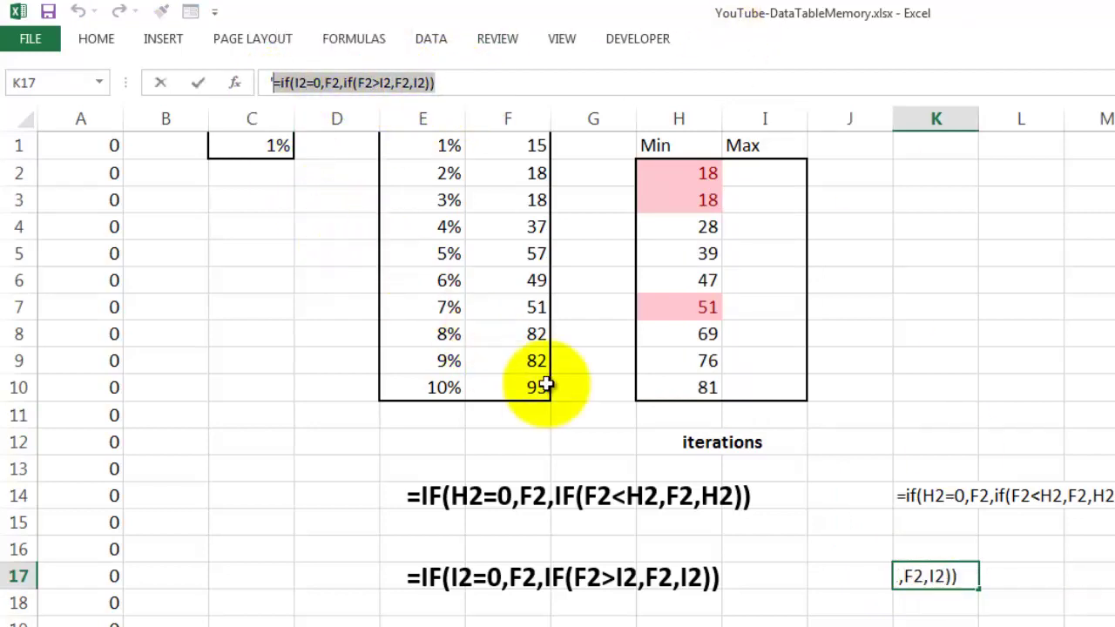
key(Escape)
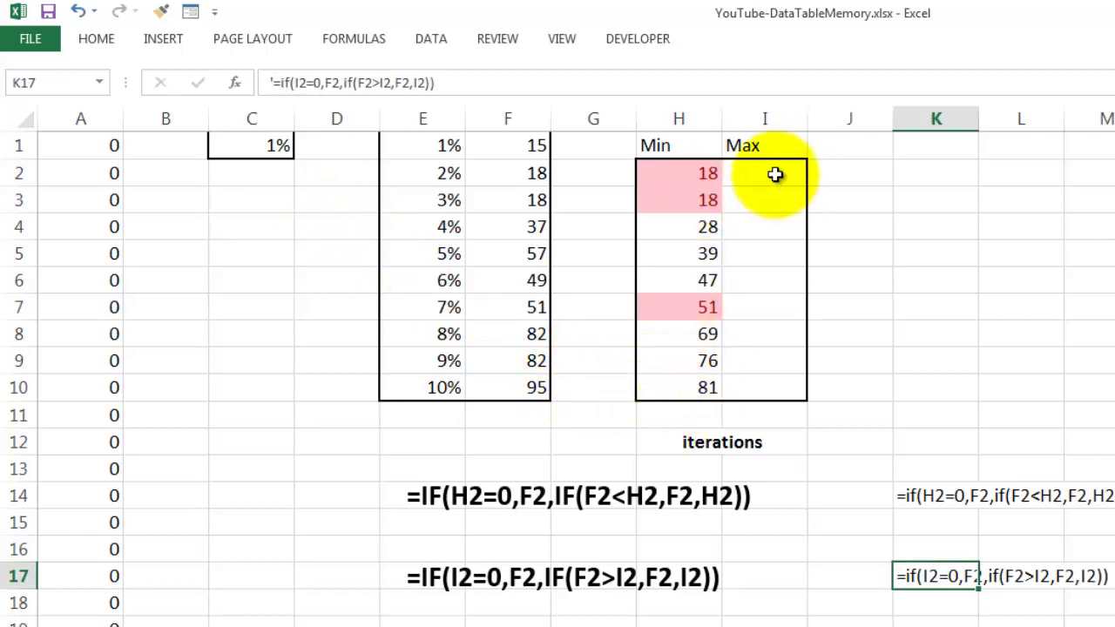
drag(775, 174, 778, 378)
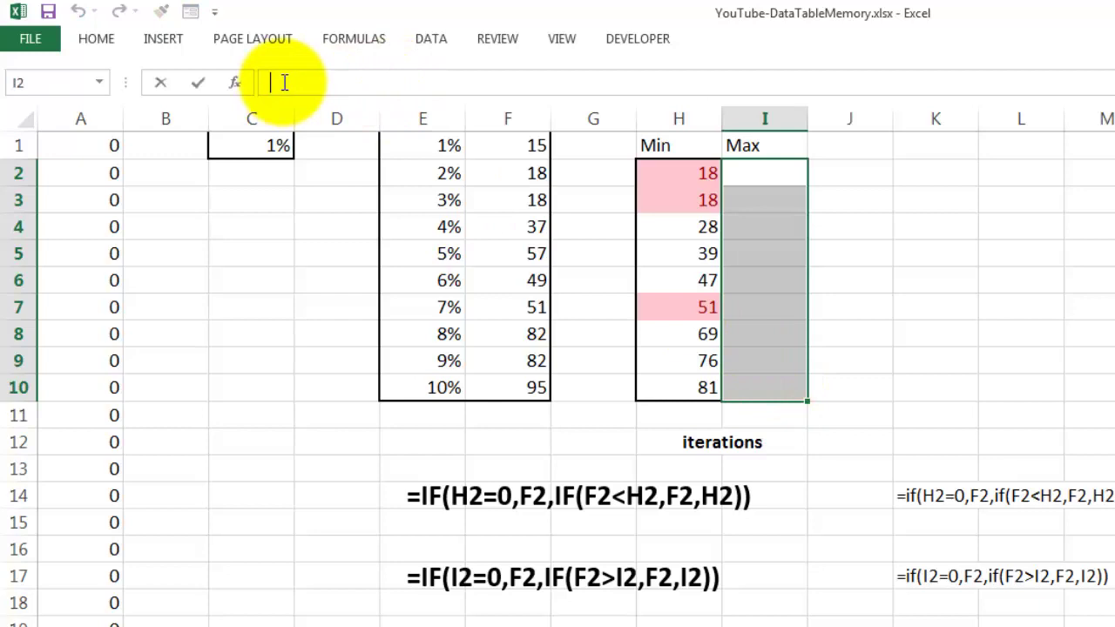
key(ctrl+v)
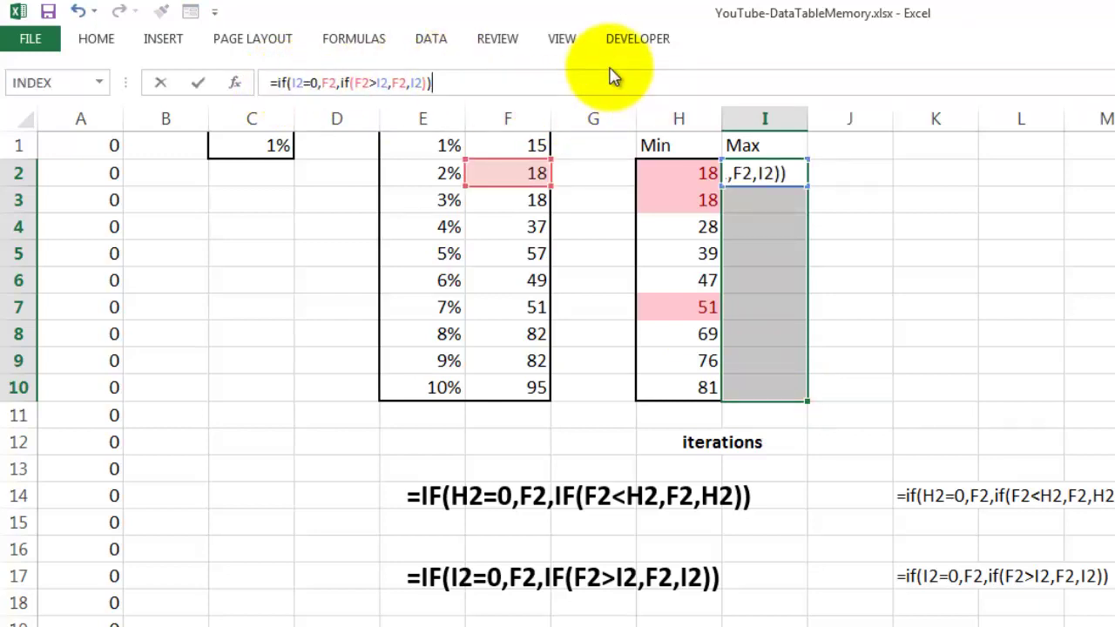
key(ctrl+Return)
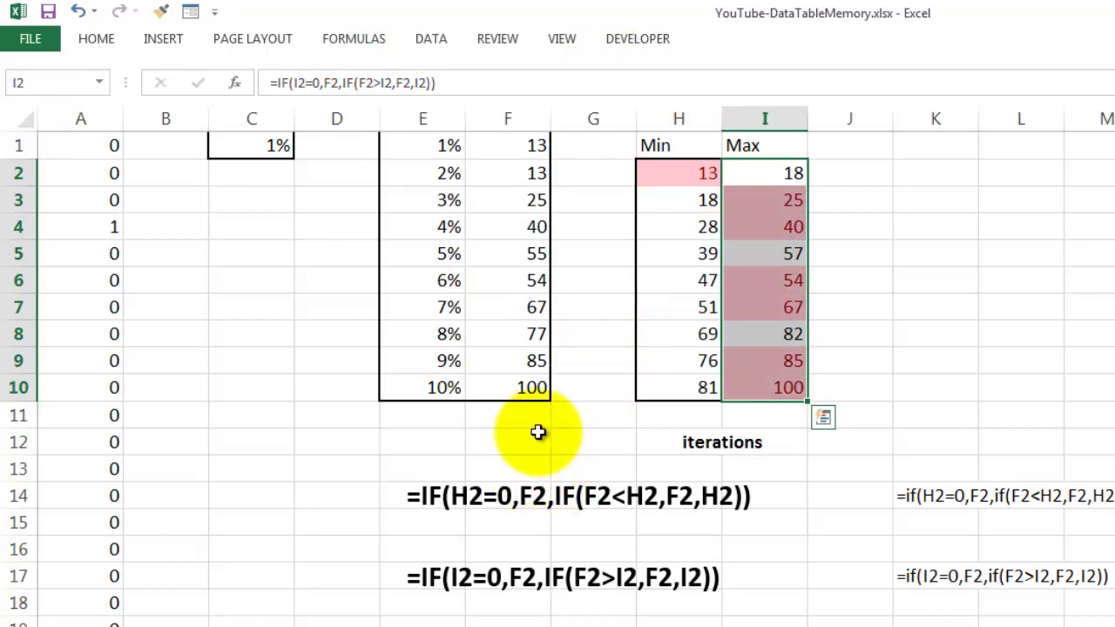
Recalculate the sheet a few times to check how the Max column responds to new results in column F
key(F9)
key(F9)
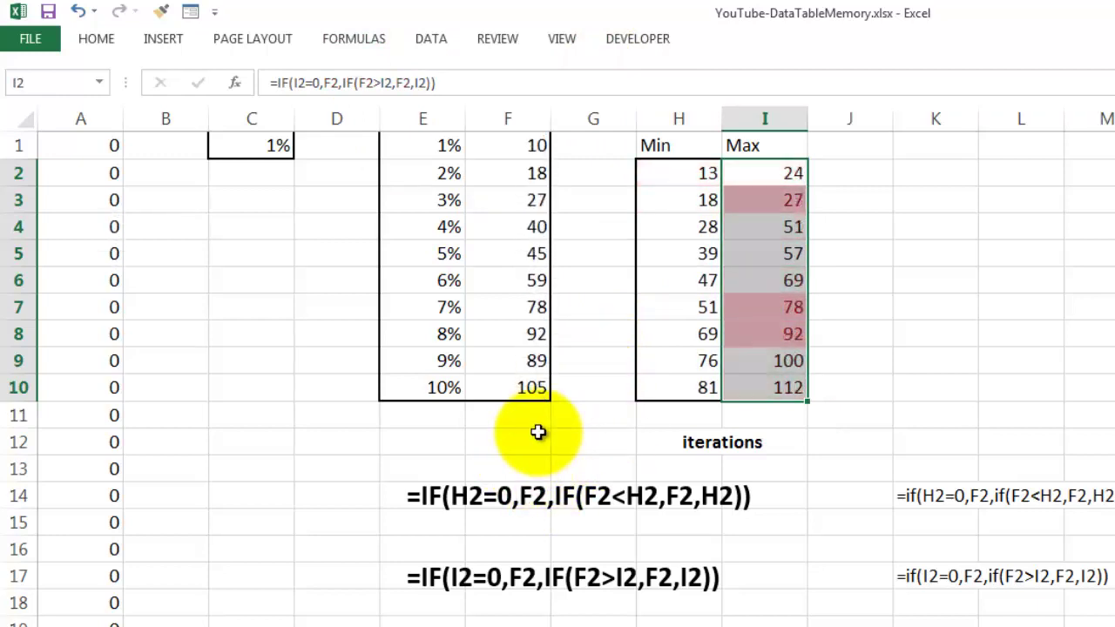
key(F9)
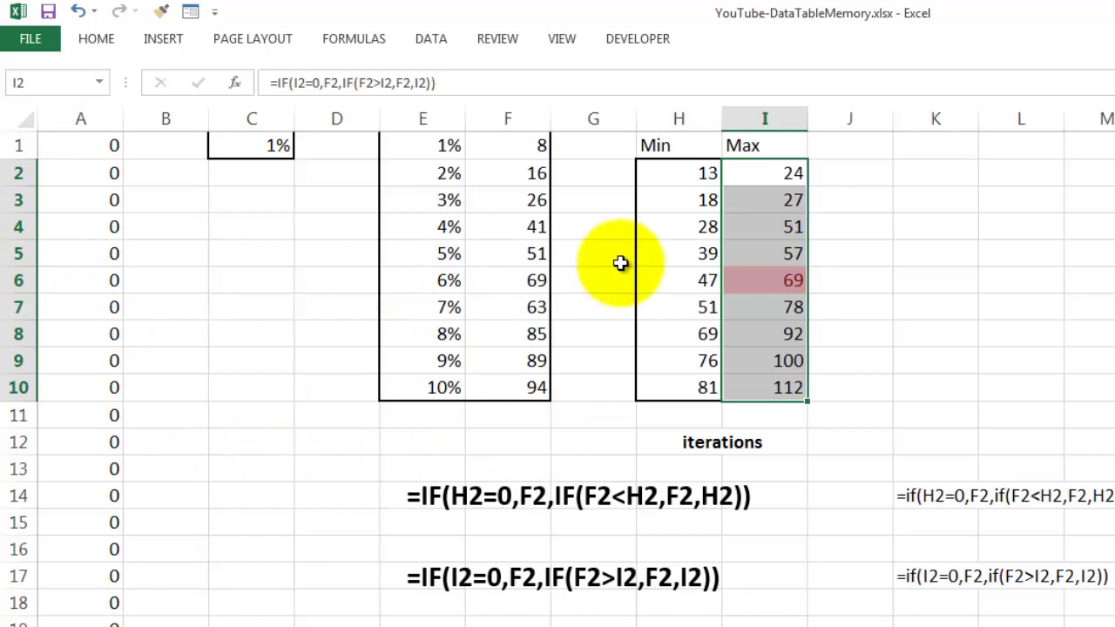
Open the existing conditional formatting rule on H2:I10 for editing and examine its condition beside the Min and Max columns
drag(704, 172, 761, 400)
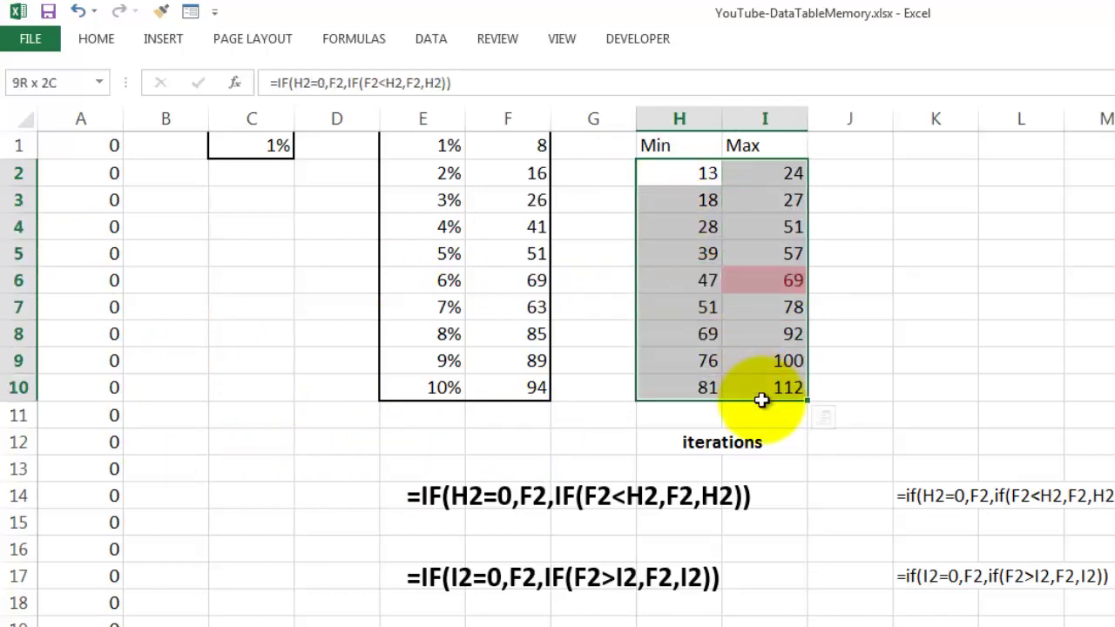
click(109, 42)
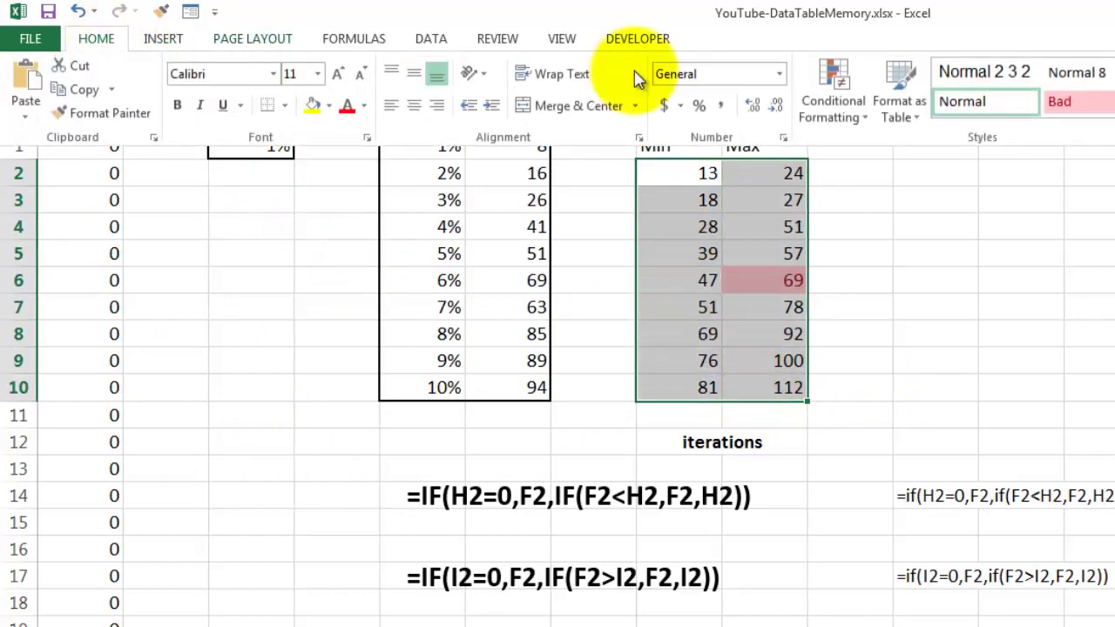
click(851, 120)
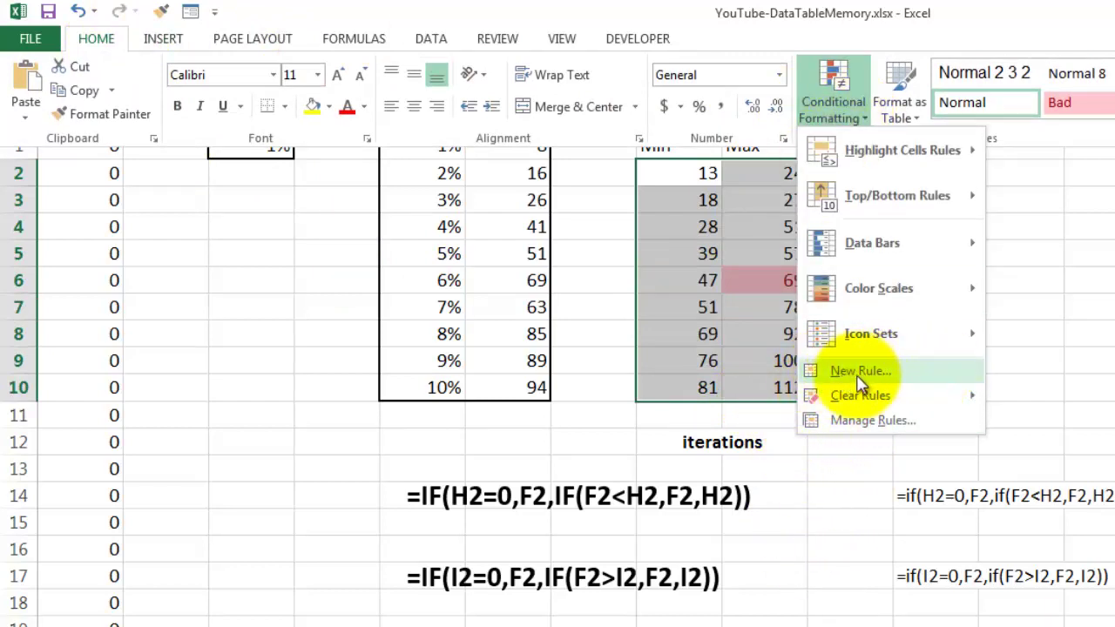
click(876, 420)
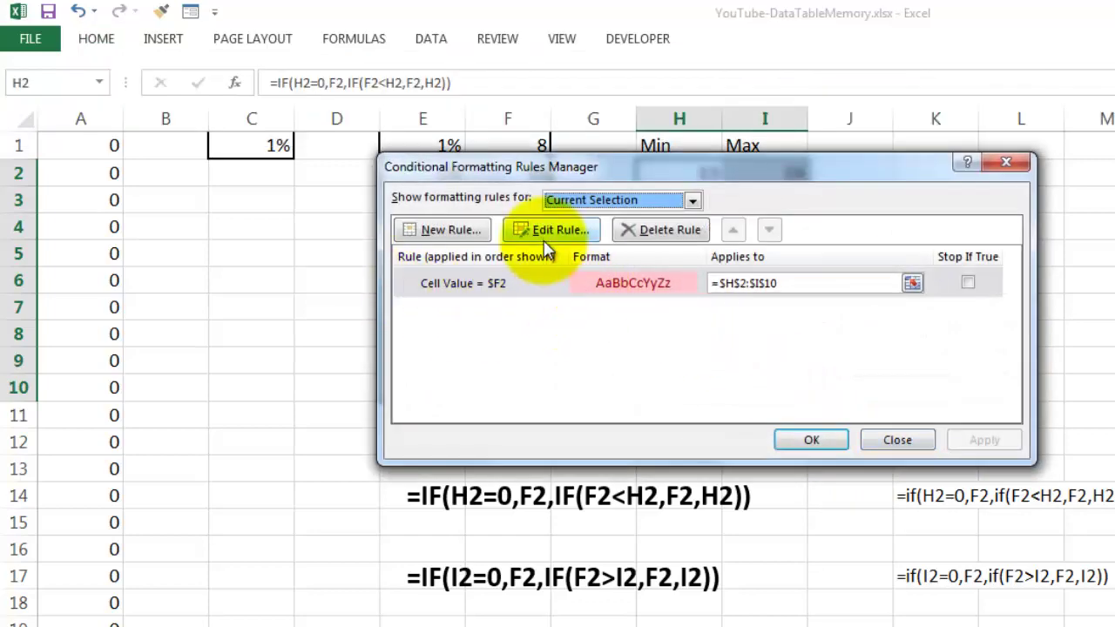
click(547, 241)
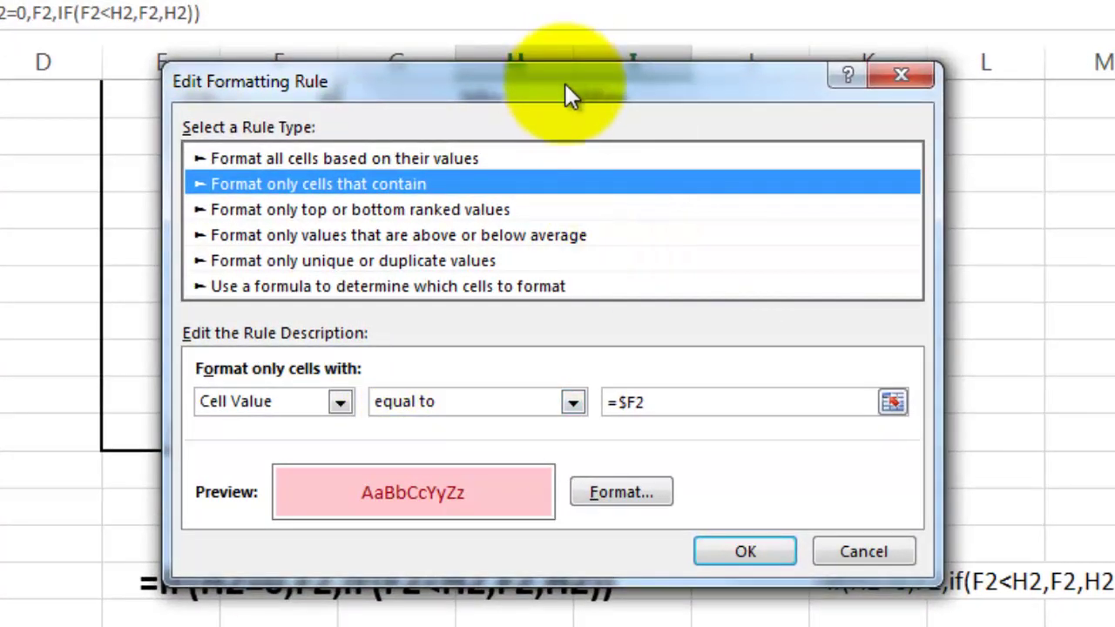
drag(565, 91, 1080, 105)
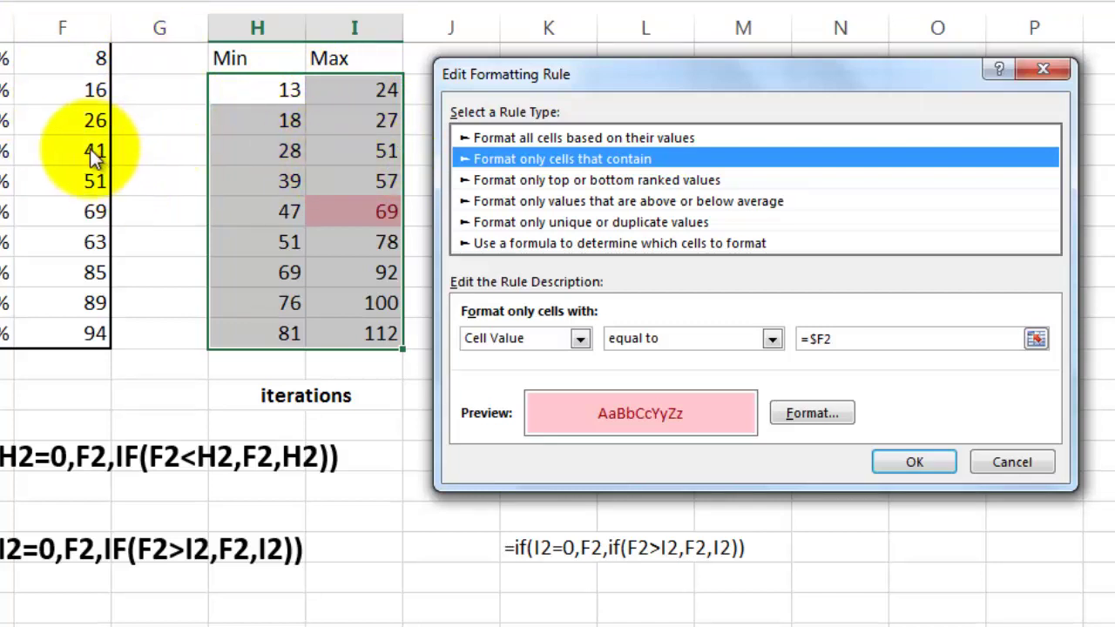
Inspect the rule's font and fill formatting, and close the rule and the rules manager without changes
click(807, 412)
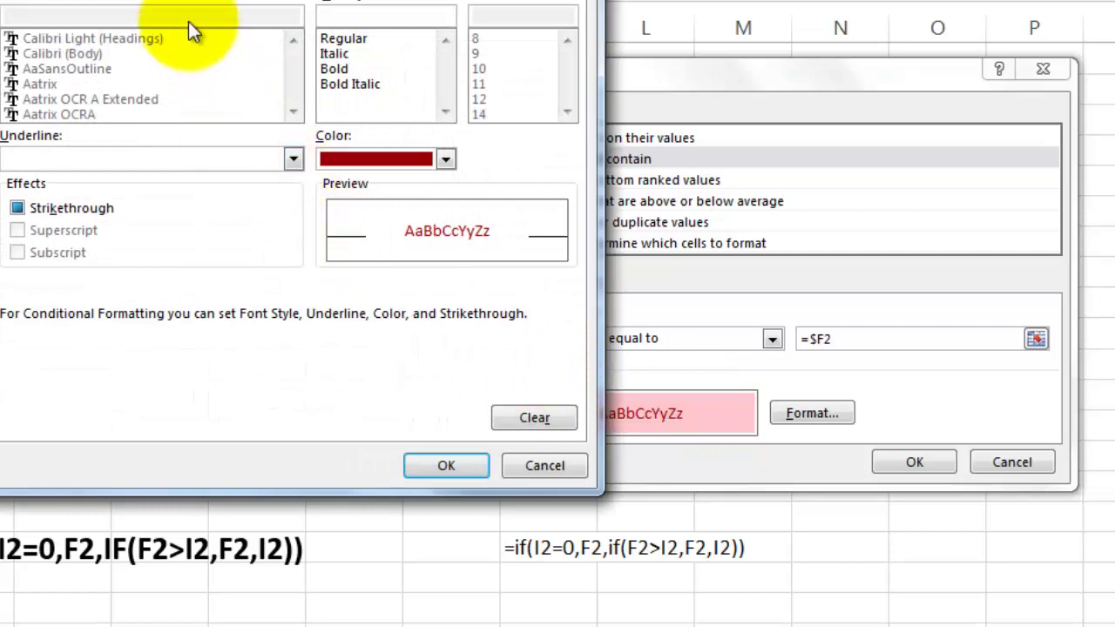
click(230, 3)
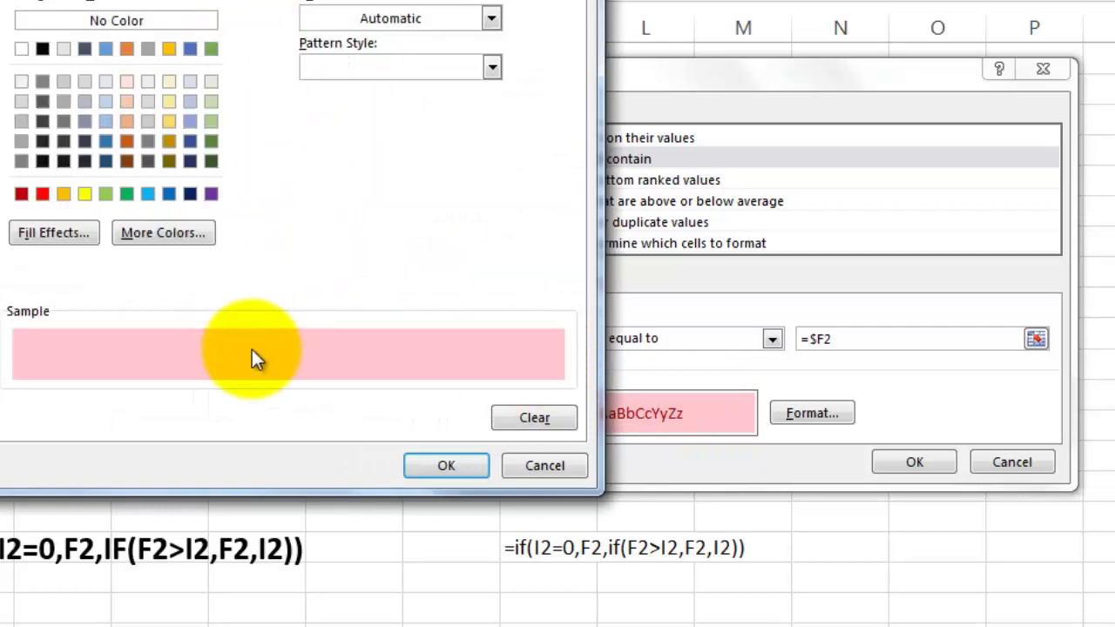
click(541, 464)
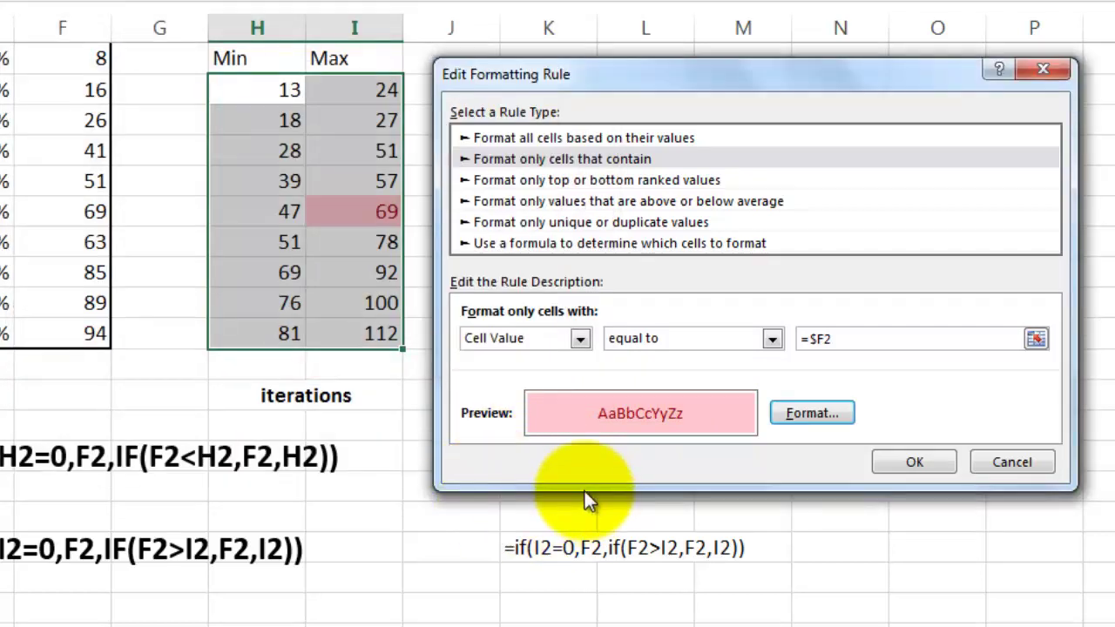
click(1027, 464)
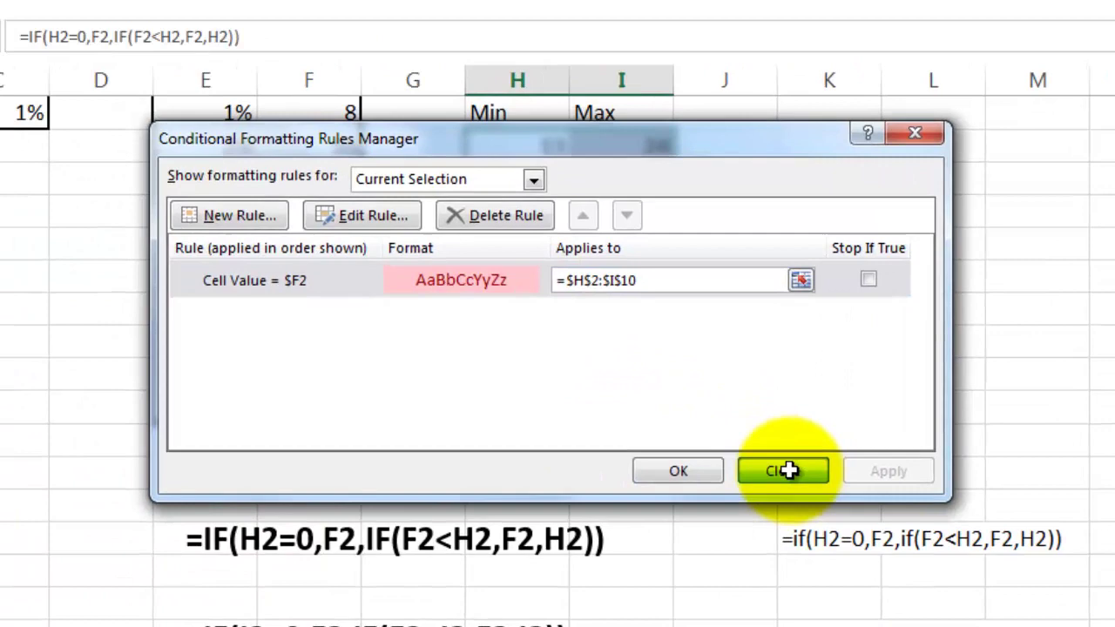
click(511, 392)
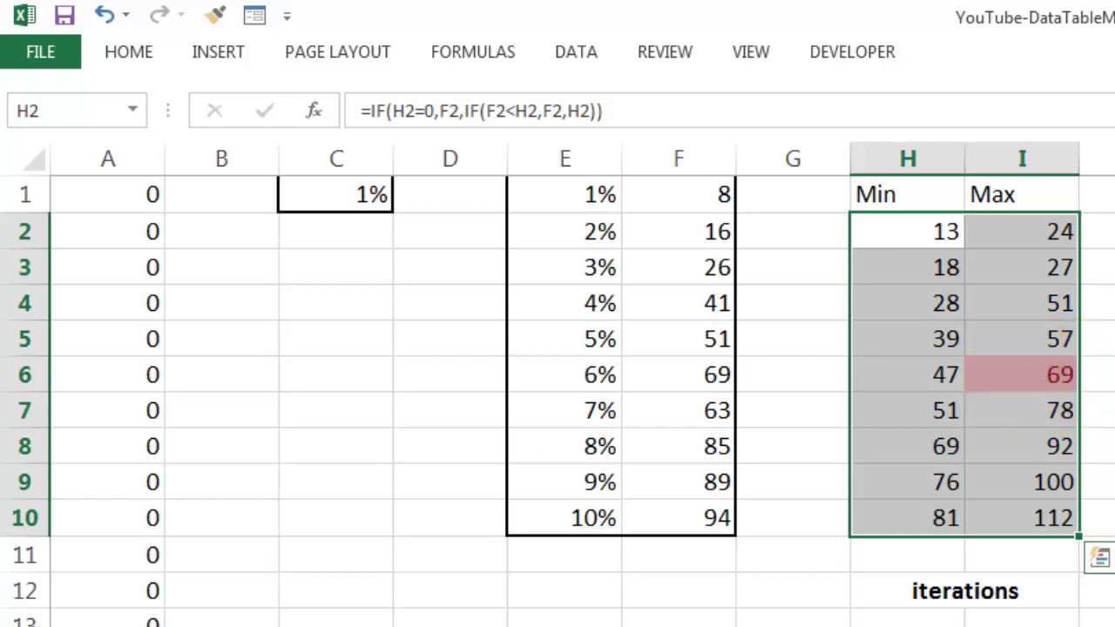
Recalculate the sheet many times to watch the remembered minimums and maximums in H2:I10 update against column F
key(F9)
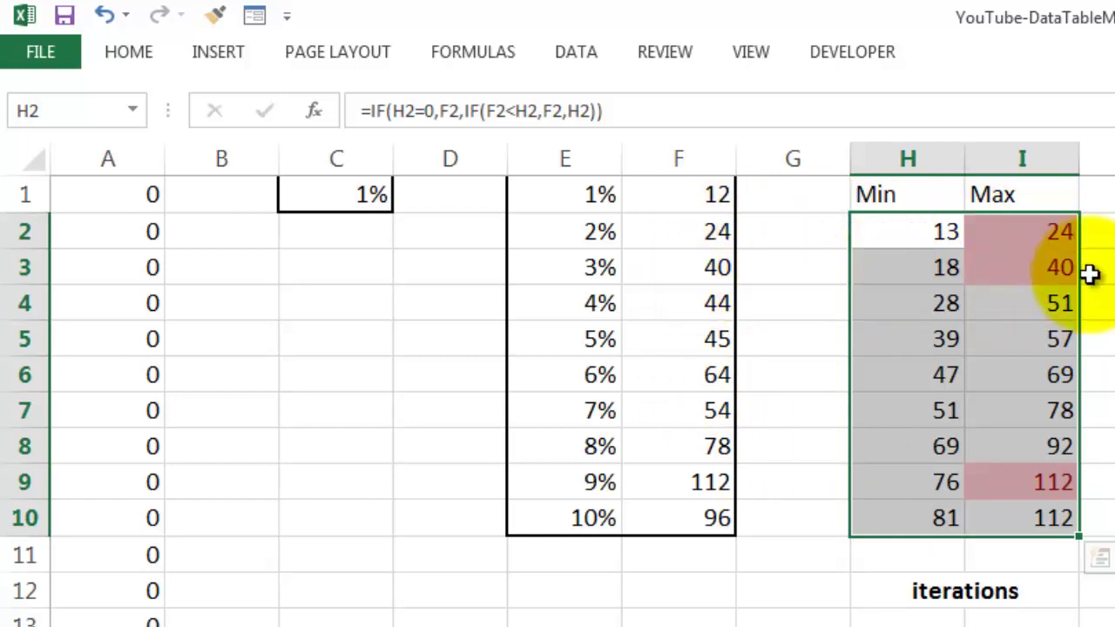
key(F9)
key(F9)
key(F9)
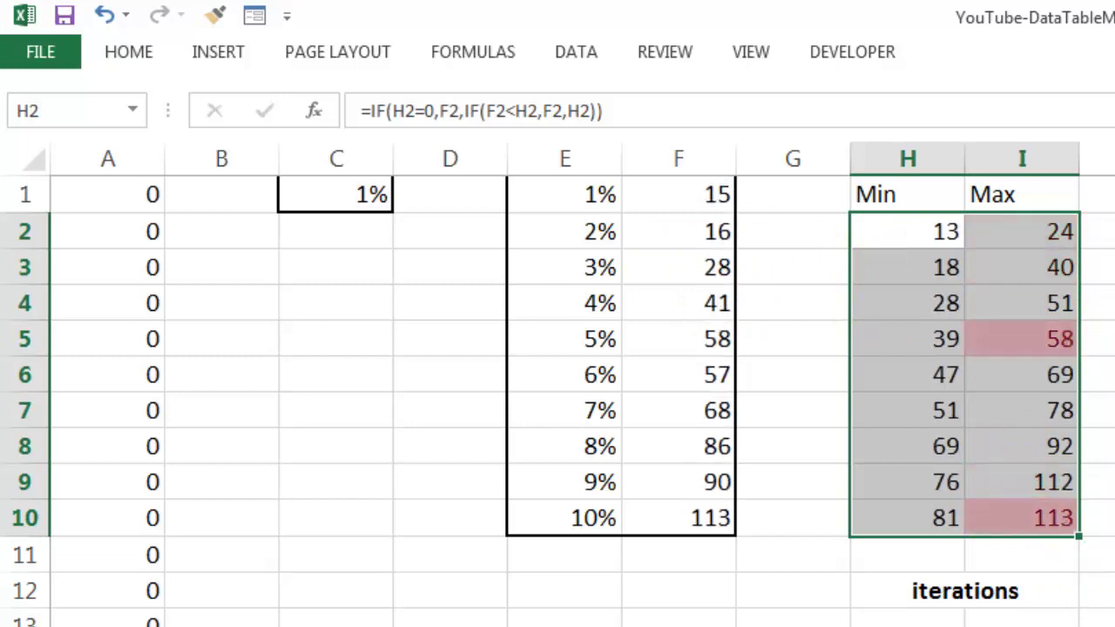
key(F9)
key(F9)
key(F9)
key(F9)
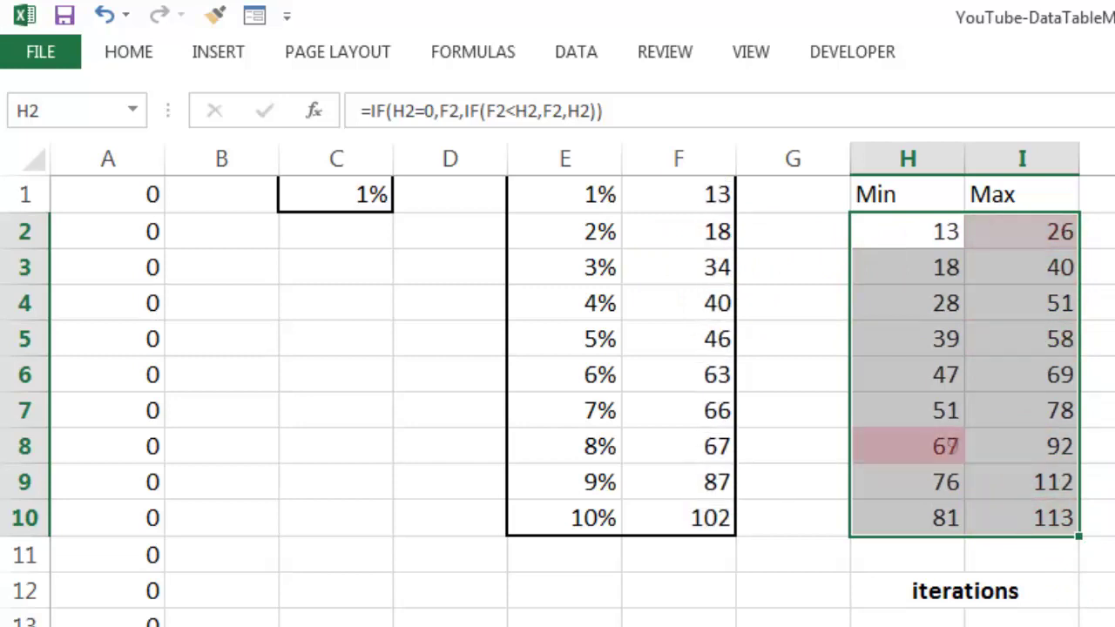
key(F9)
key(F9)
key(F9)
key(F9)
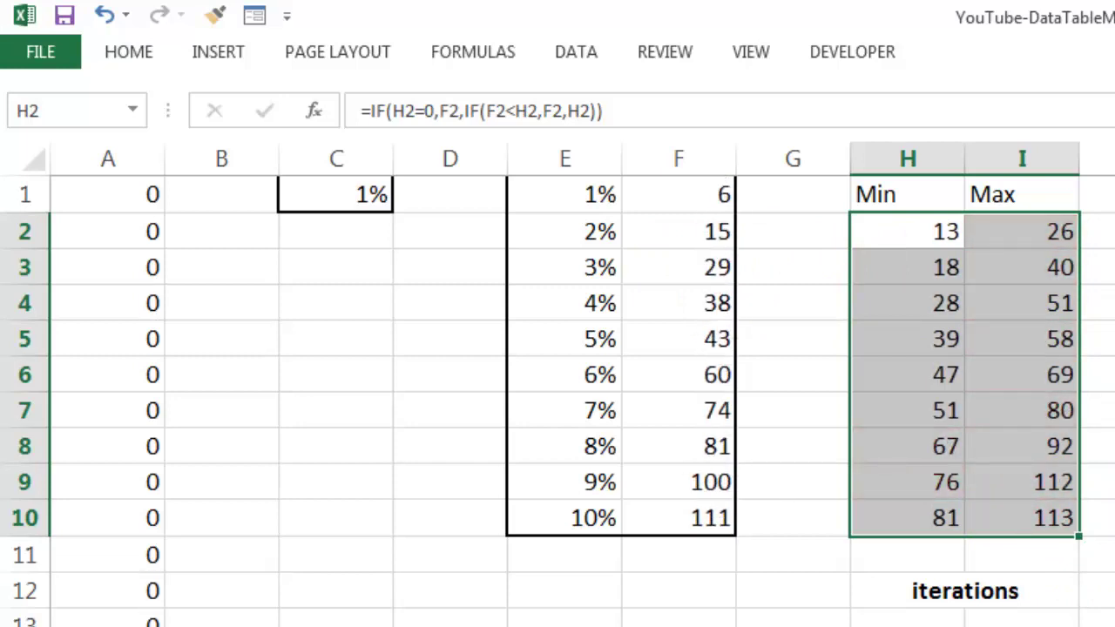
key(F9)
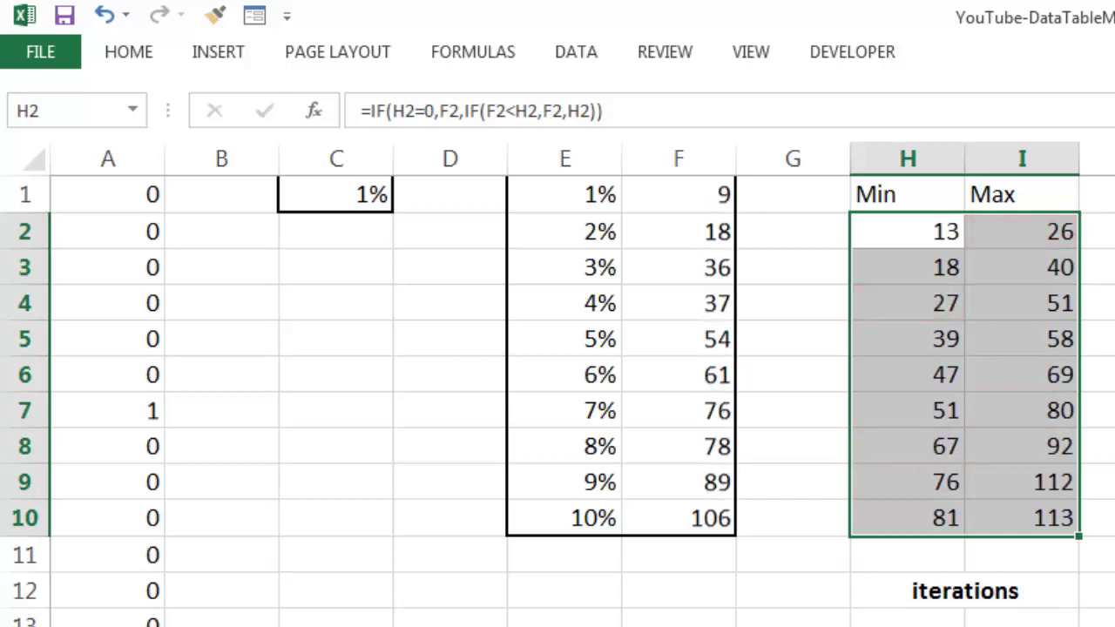
key(F9)
key(F9)
key(F9)
key(F9)
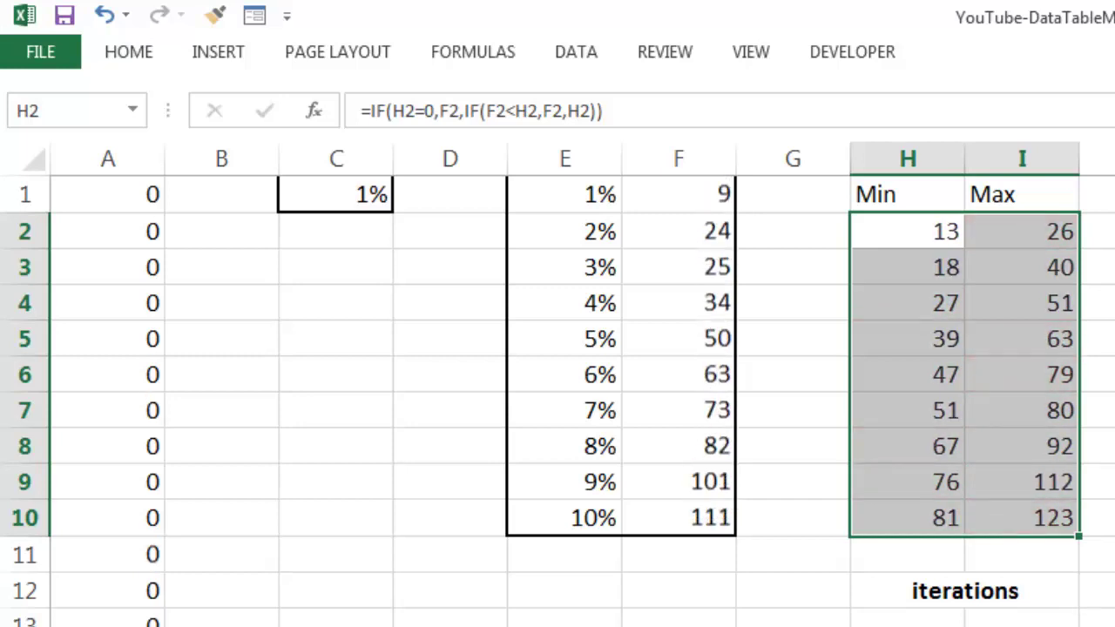
key(F9)
key(F9)
key(F9)
key(F9)
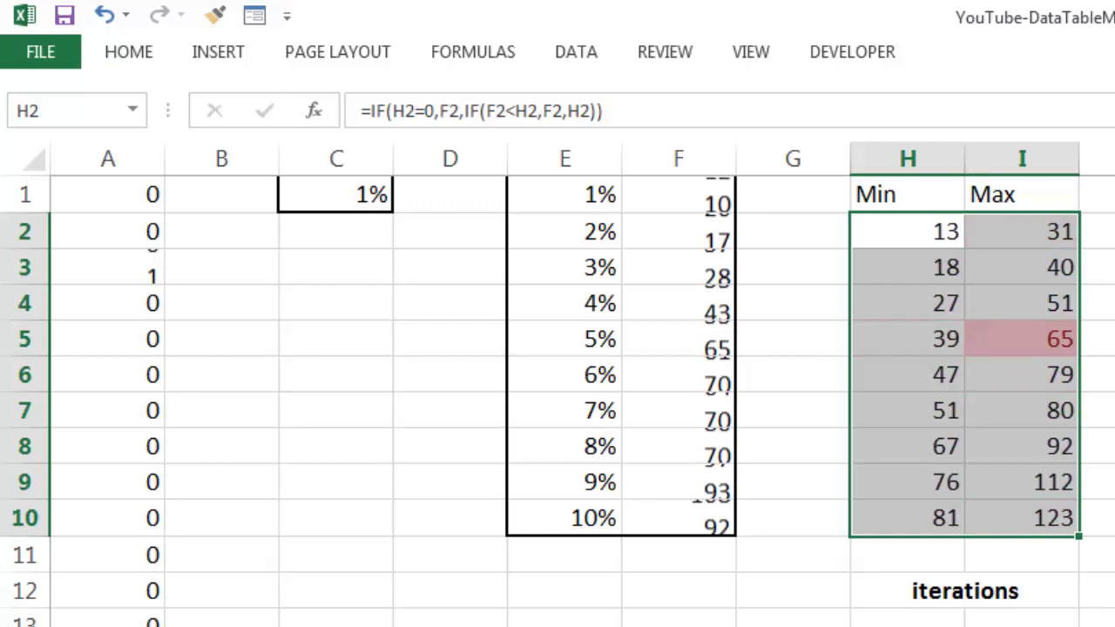
key(F9)
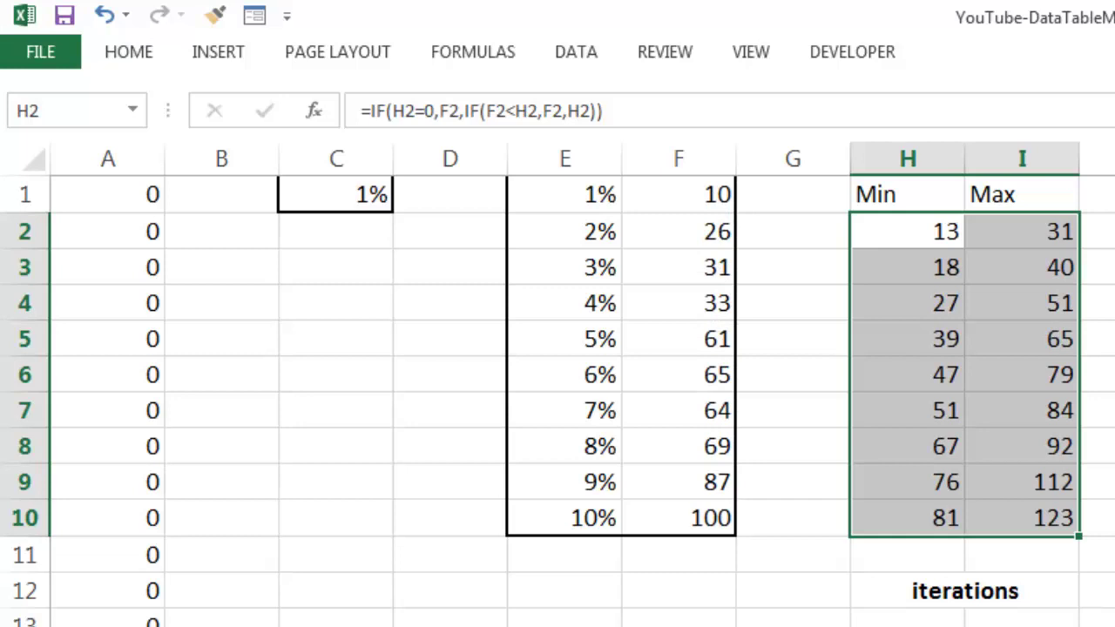
key(F9)
key(F9)
key(F9)
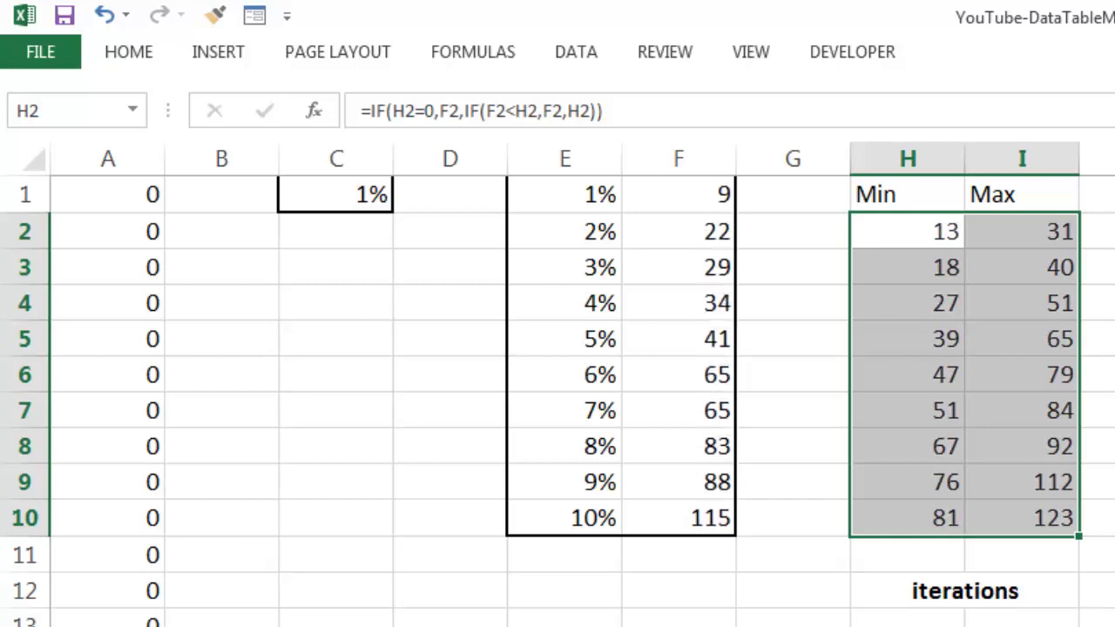
key(F9)
key(F9)
key(F9)
key(F9)
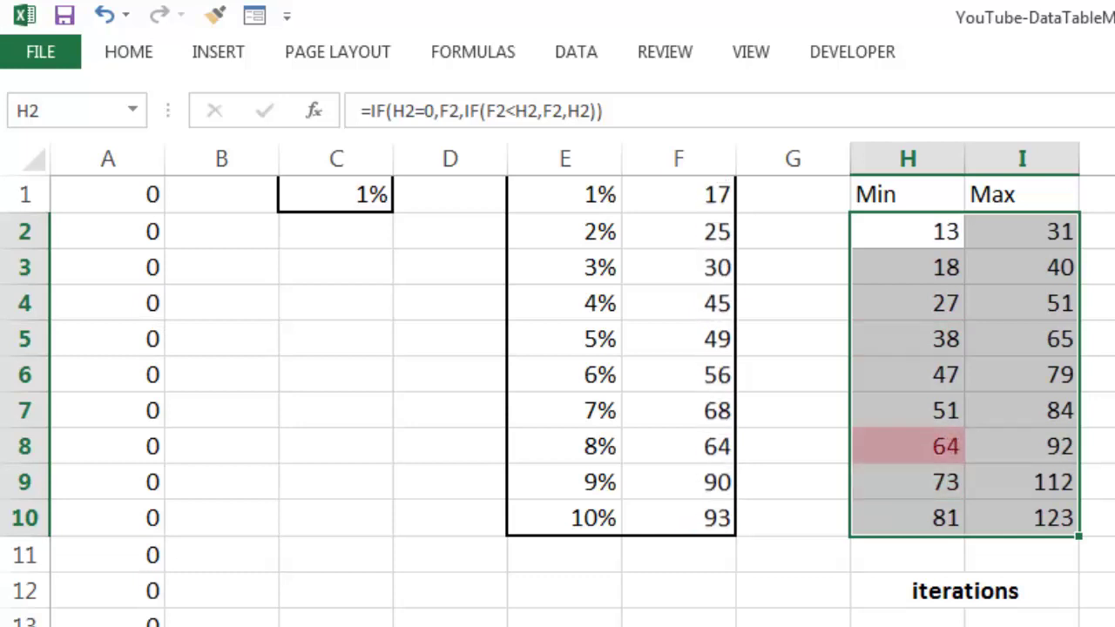
key(F9)
key(F9)
key(F9)
key(F9)
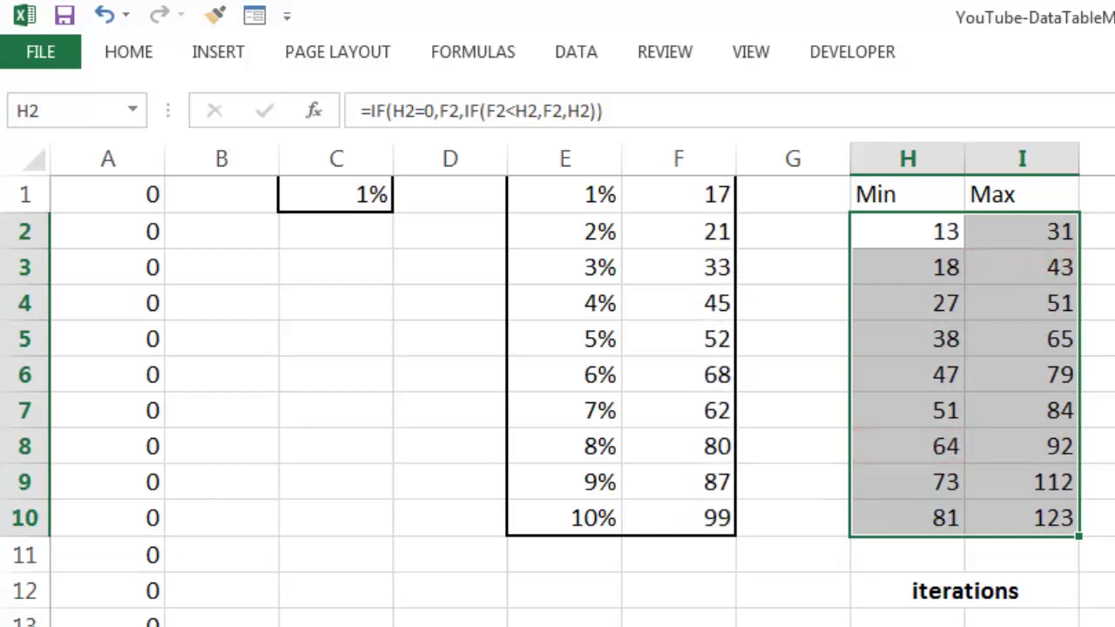
key(F9)
key(F9)
key(F9)
key(F9)
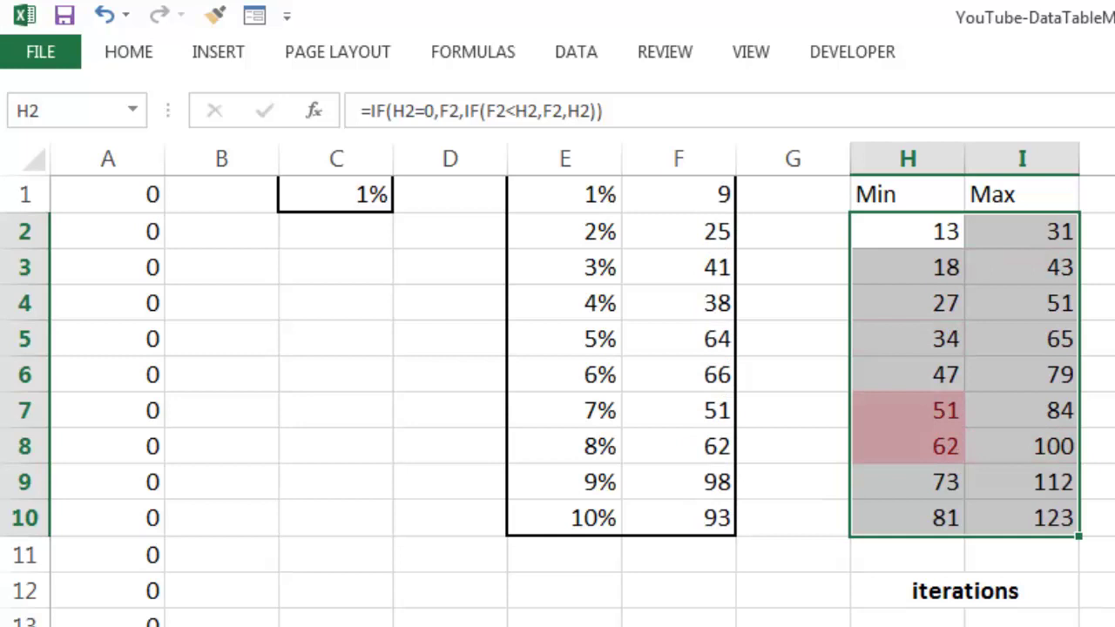
key(F9)
key(F9)
key(F9)
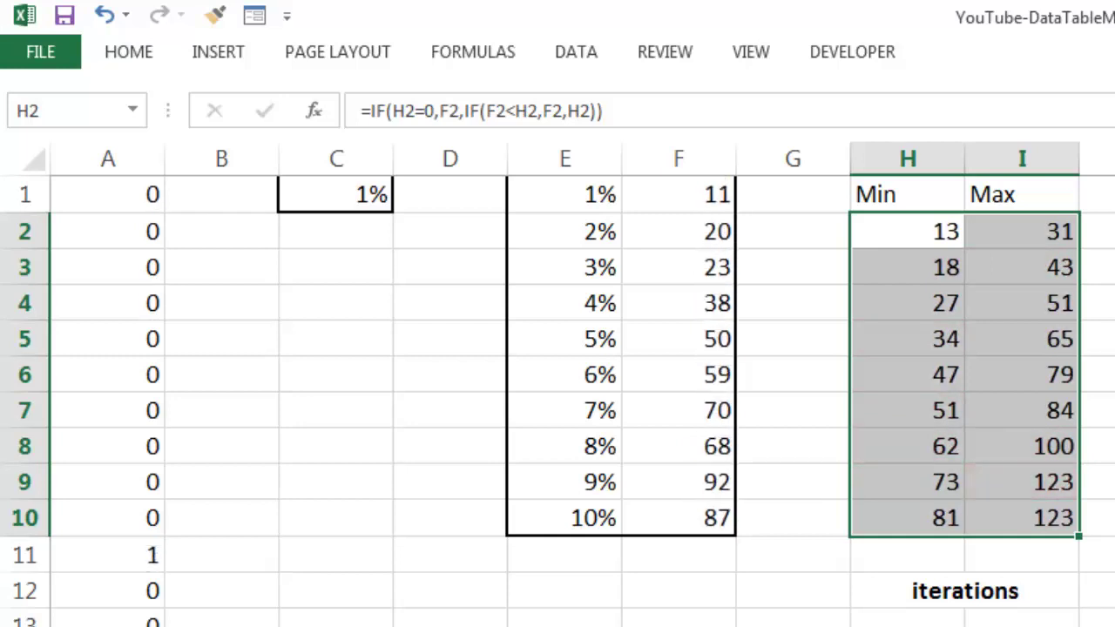
key(F9)
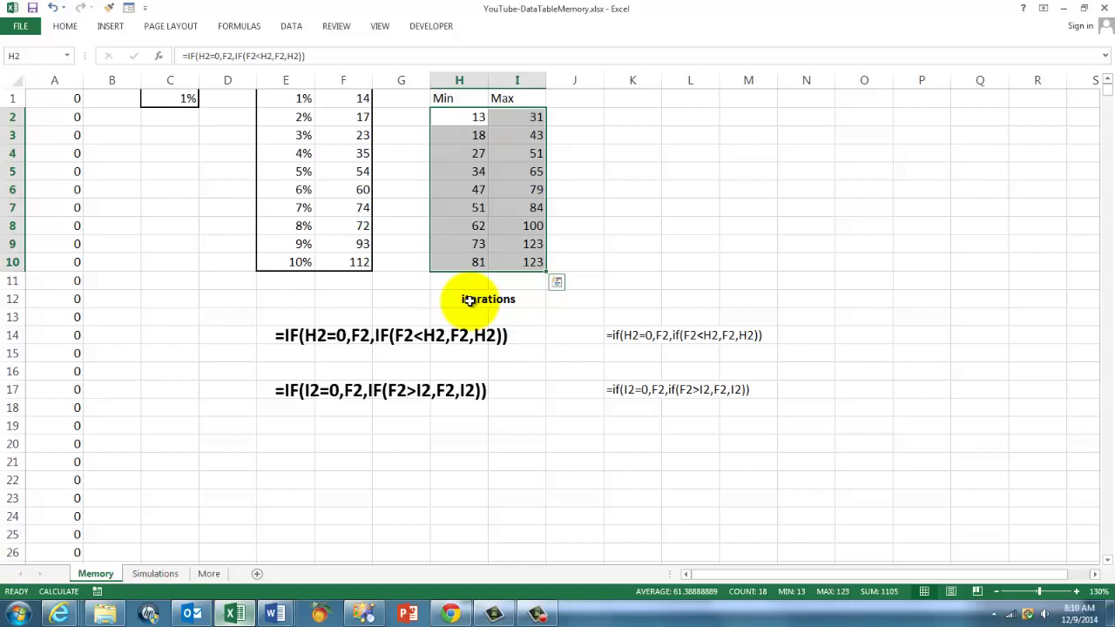
Switch to the Simulations worksheet
click(161, 578)
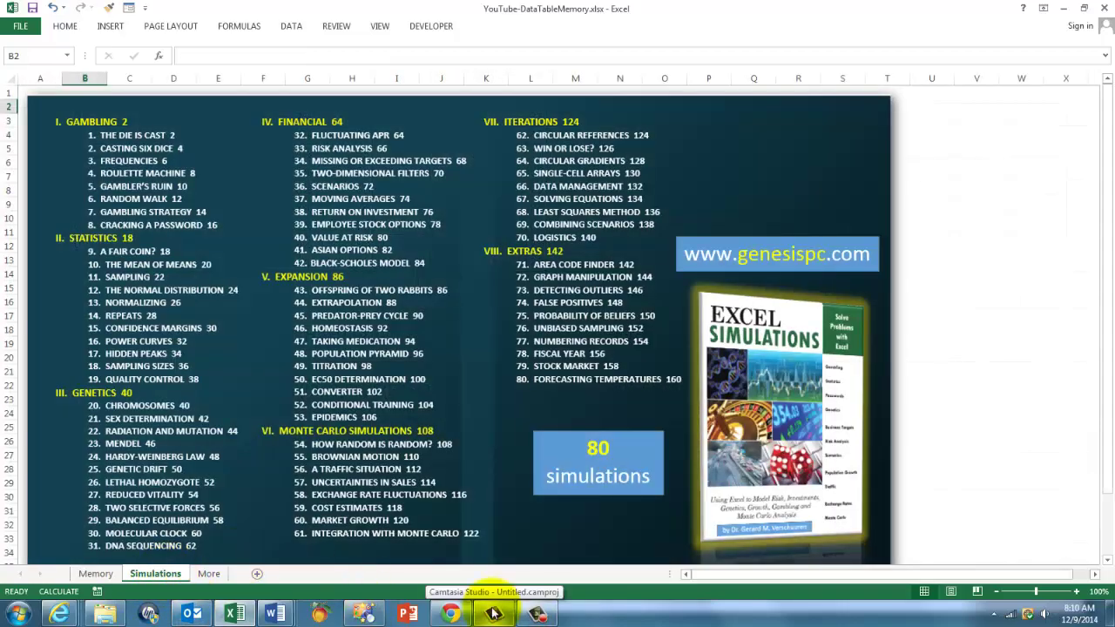